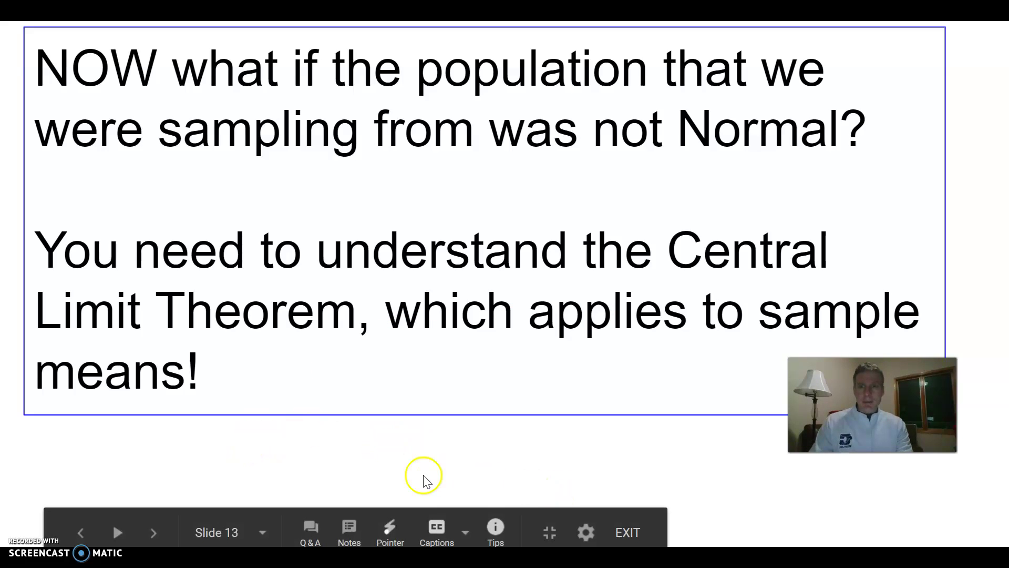
Step: Exit the Central Limit Theorem slideshow and switch to the Sampling Distributions browser tab
click(626, 531)
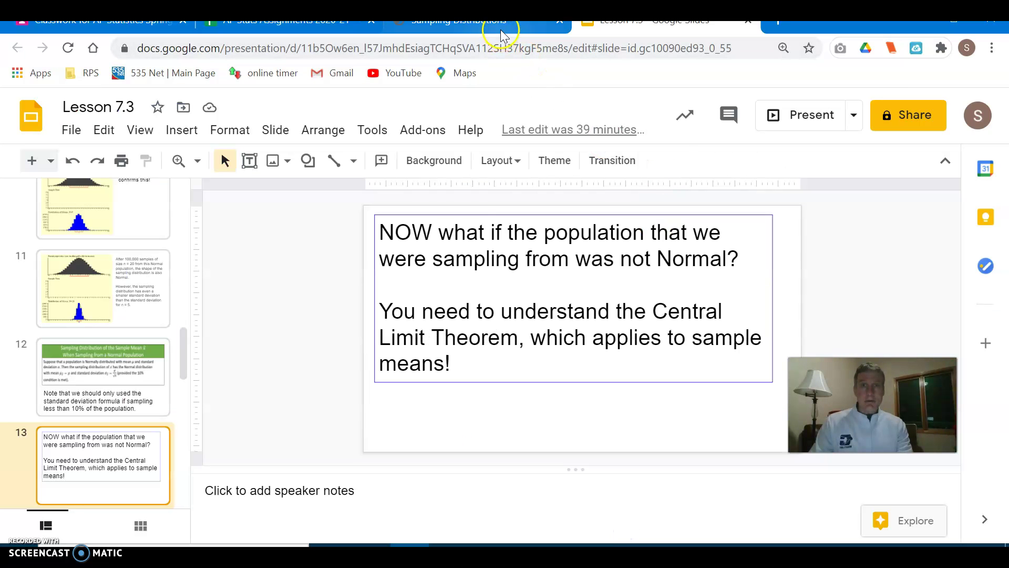
click(502, 28)
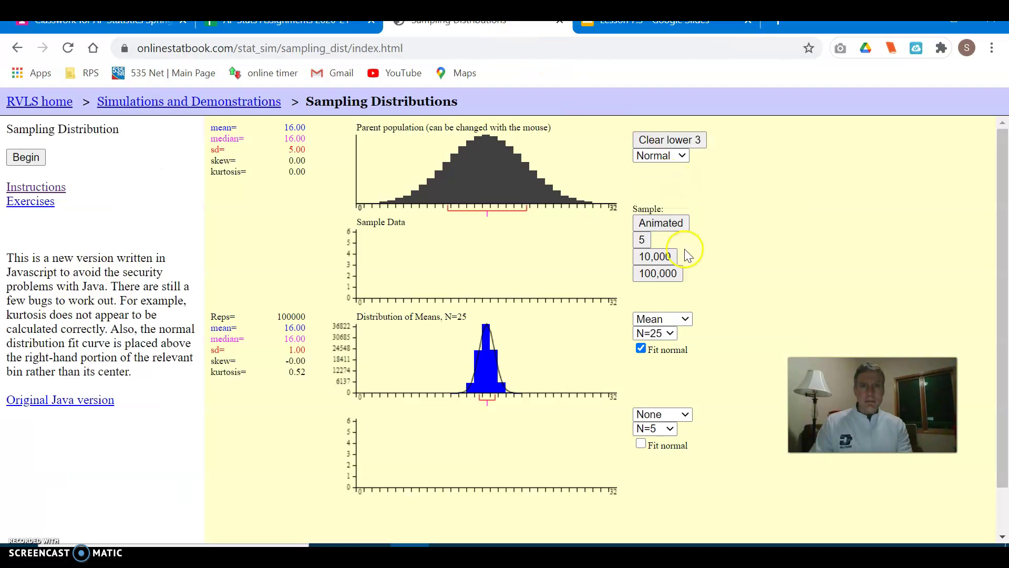
Step: Clear the old means and set a skewed parent population with sample size N=5
click(658, 141)
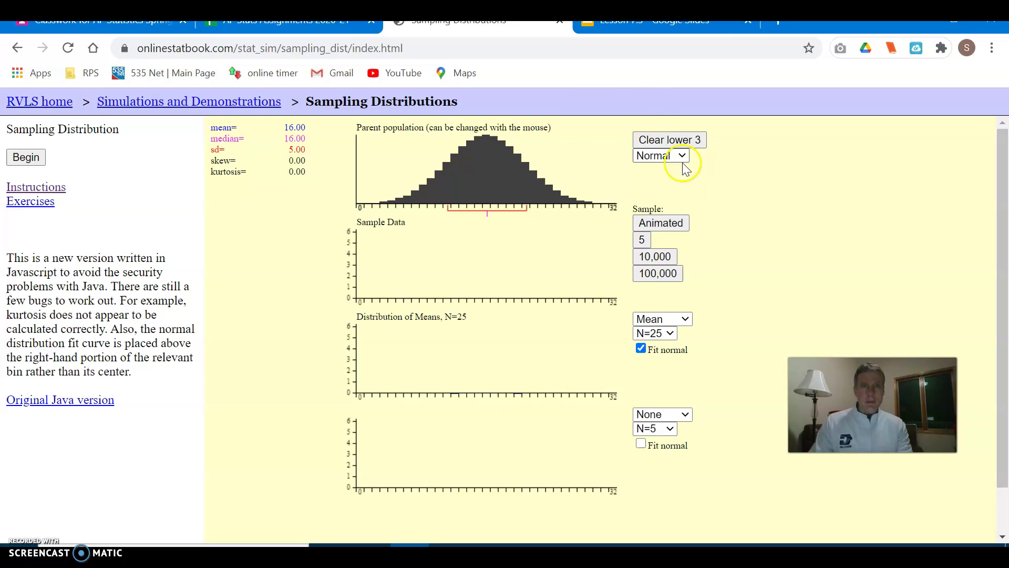
click(681, 157)
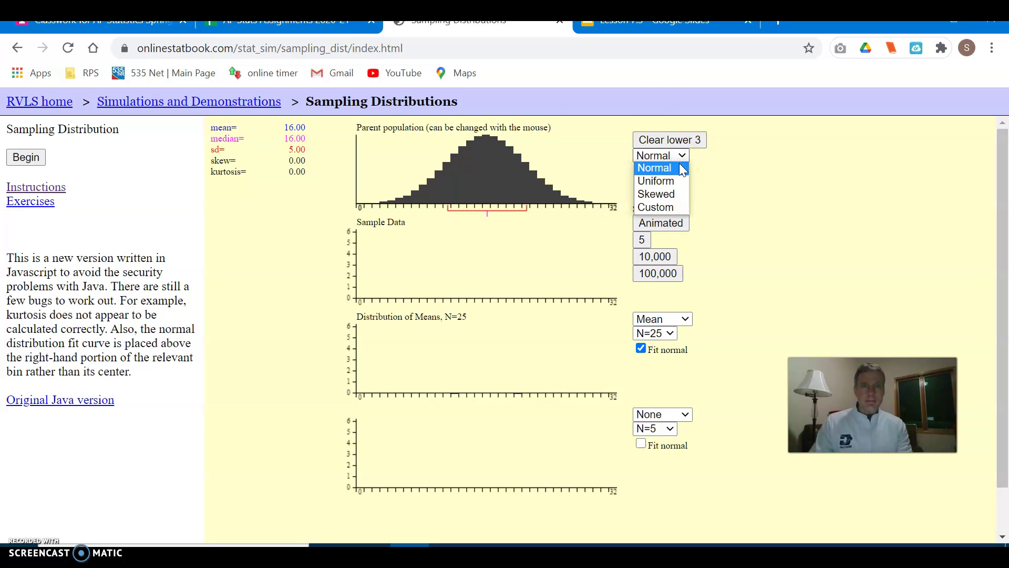
click(684, 193)
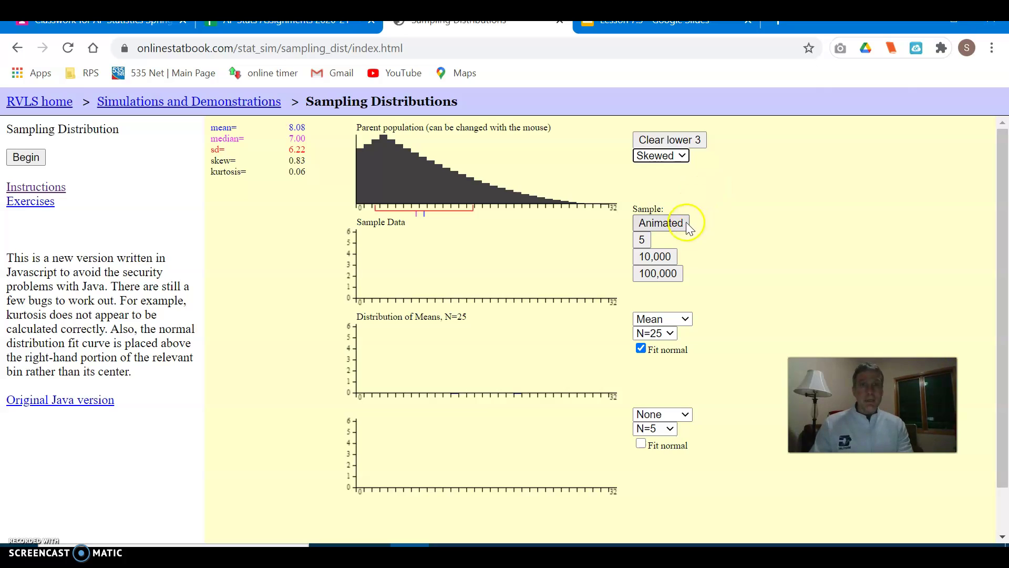
click(664, 335)
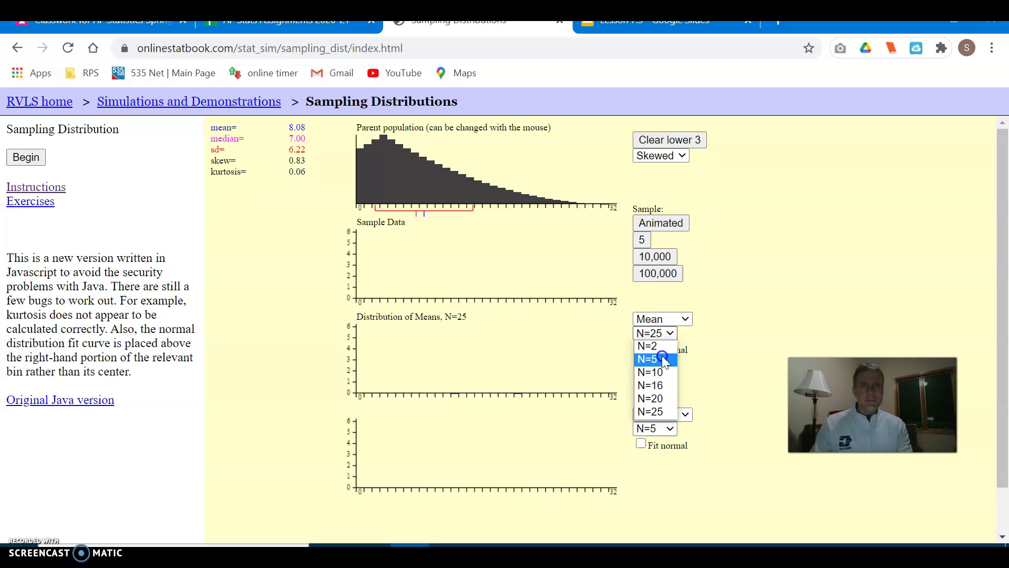
click(662, 356)
Step: Draw four animated N=5 samples, then clear the lower three charts
click(677, 225)
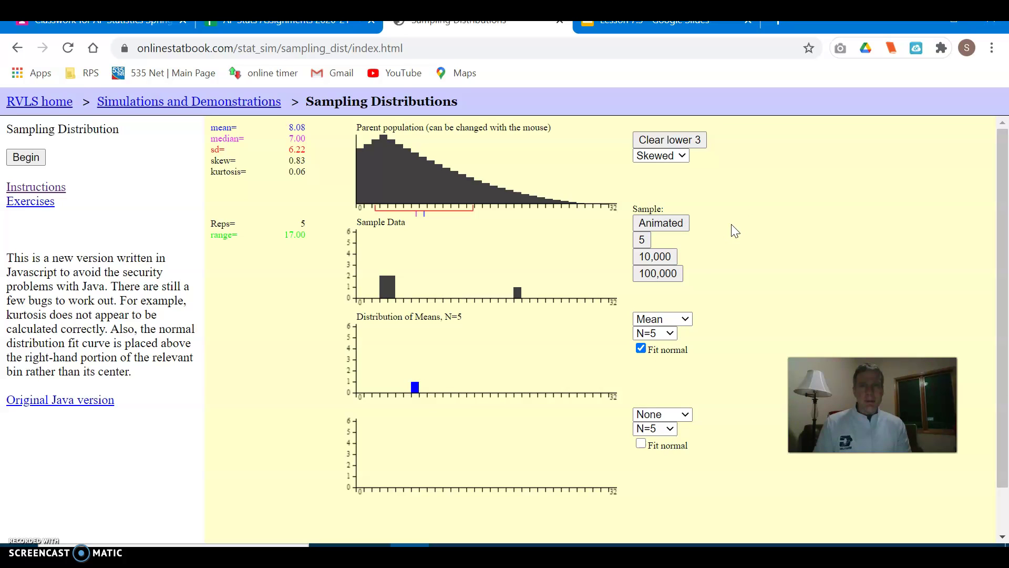
click(405, 272)
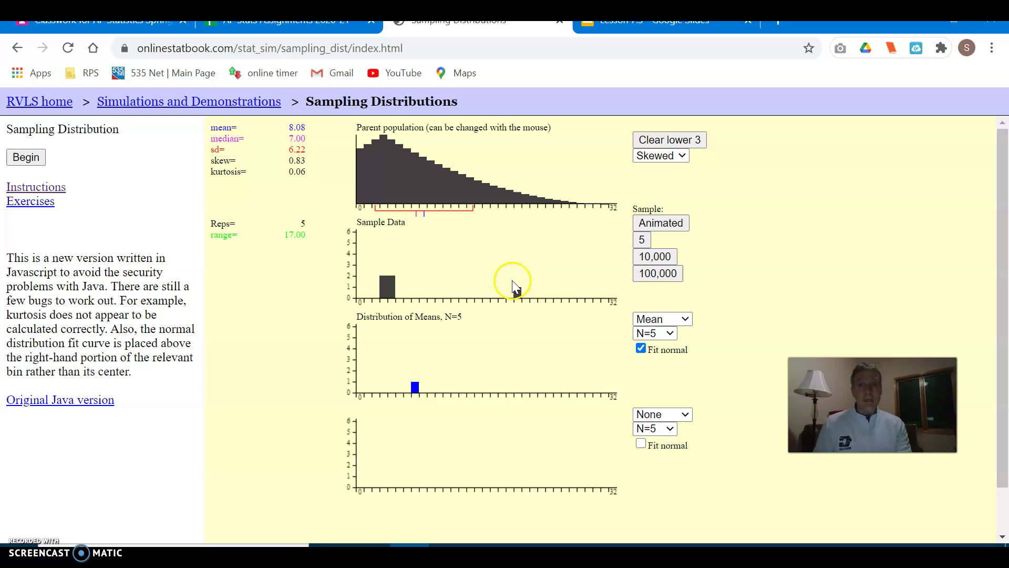
click(671, 223)
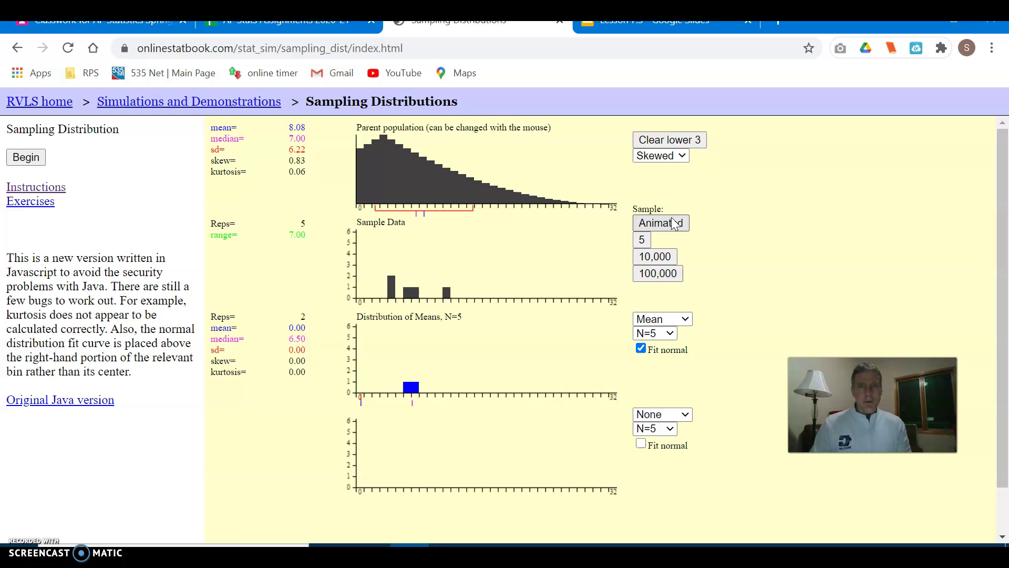
click(675, 223)
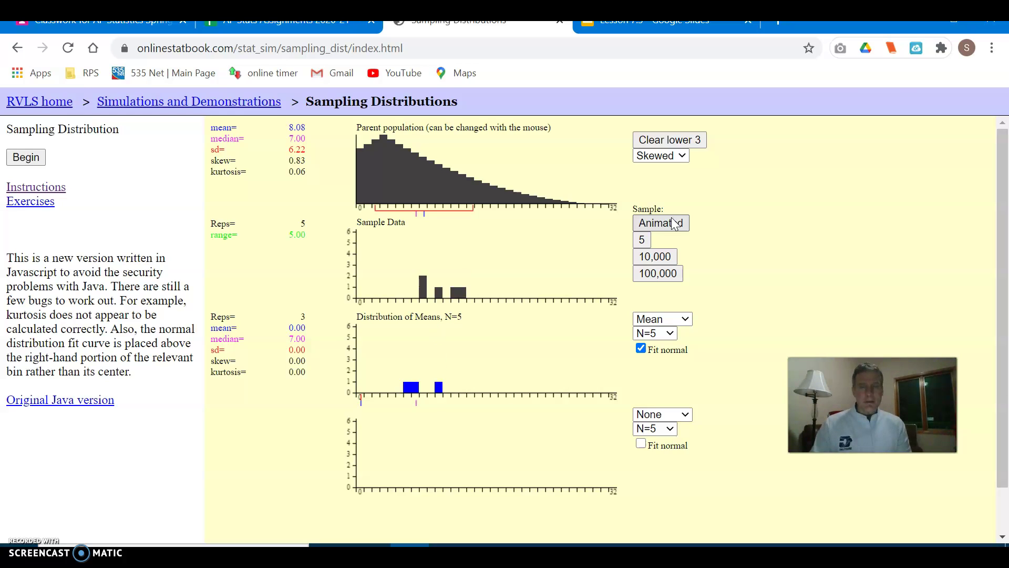
click(674, 223)
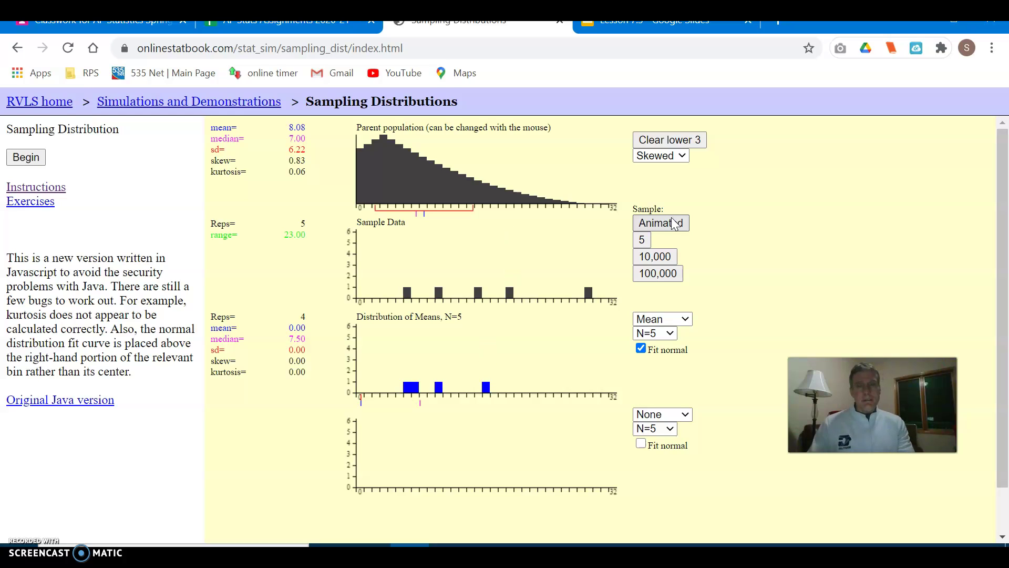
click(657, 139)
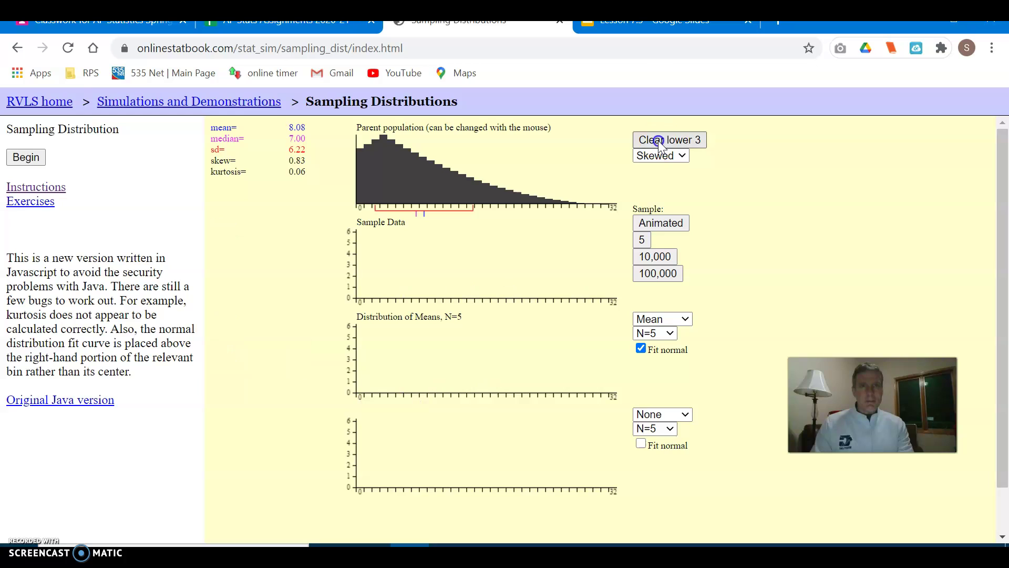
Step: Run 100,000 N=5 means (mean 8.09, sd 2.79, skew 0.36) with Fit normal turned off
click(670, 274)
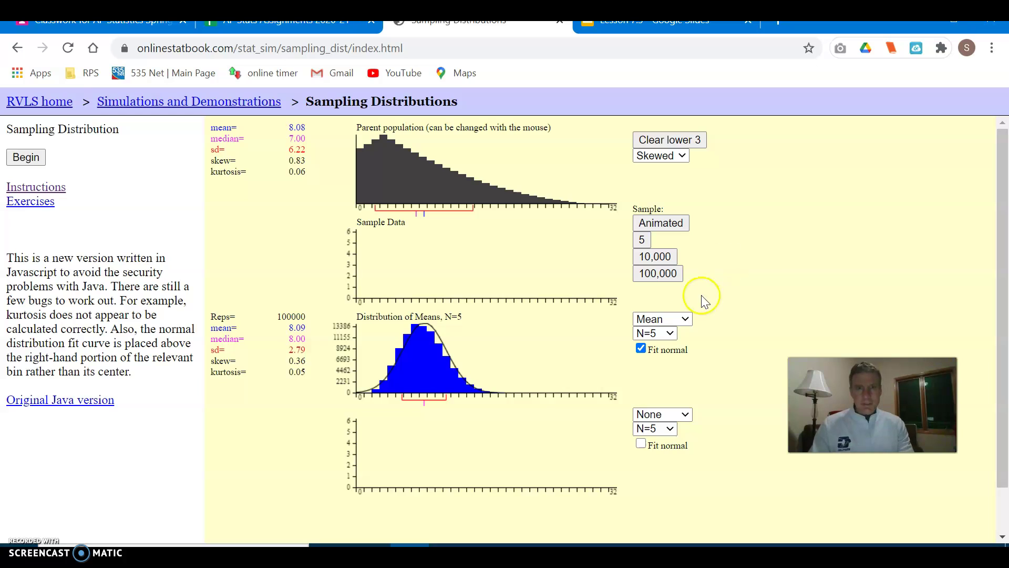
click(641, 348)
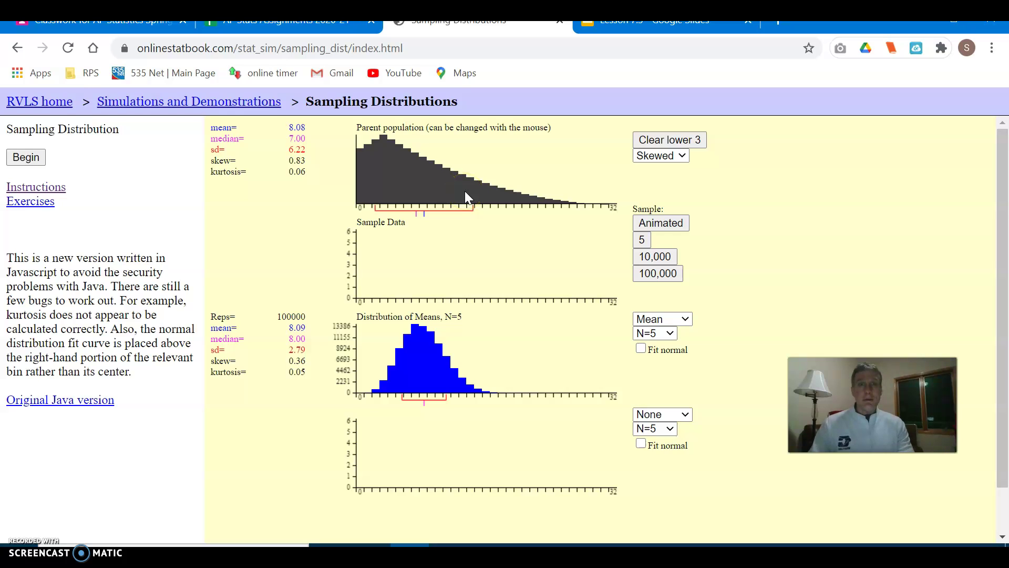
click(655, 228)
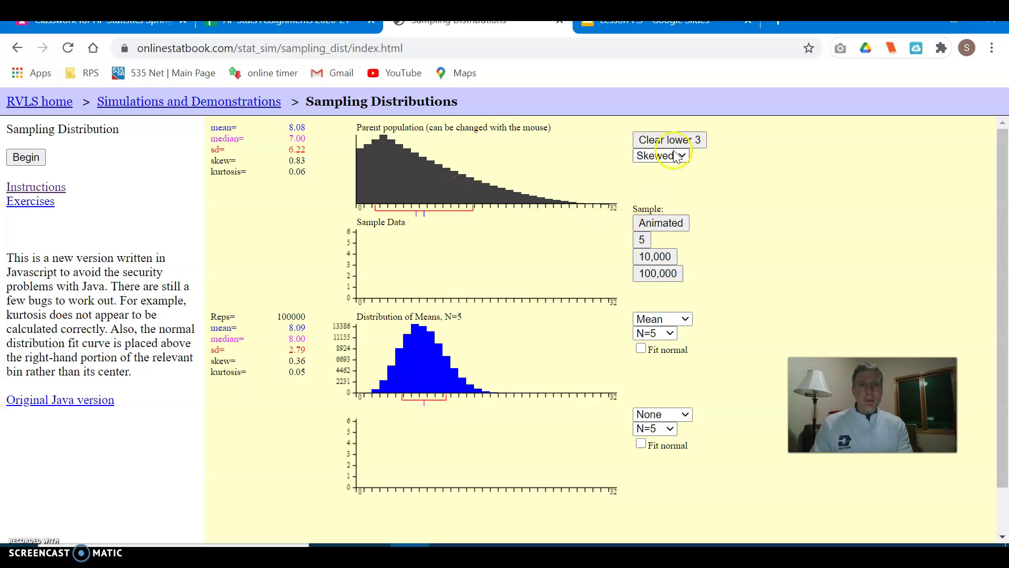
Step: Set N=2 and run 100,000 sample means (sd 4.39)
click(666, 335)
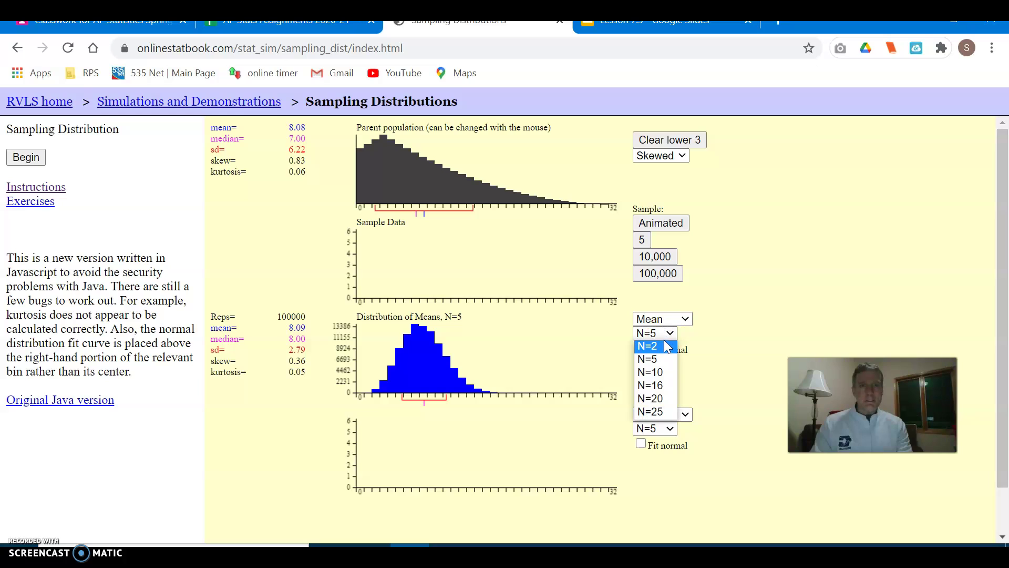
click(663, 348)
click(595, 230)
click(653, 276)
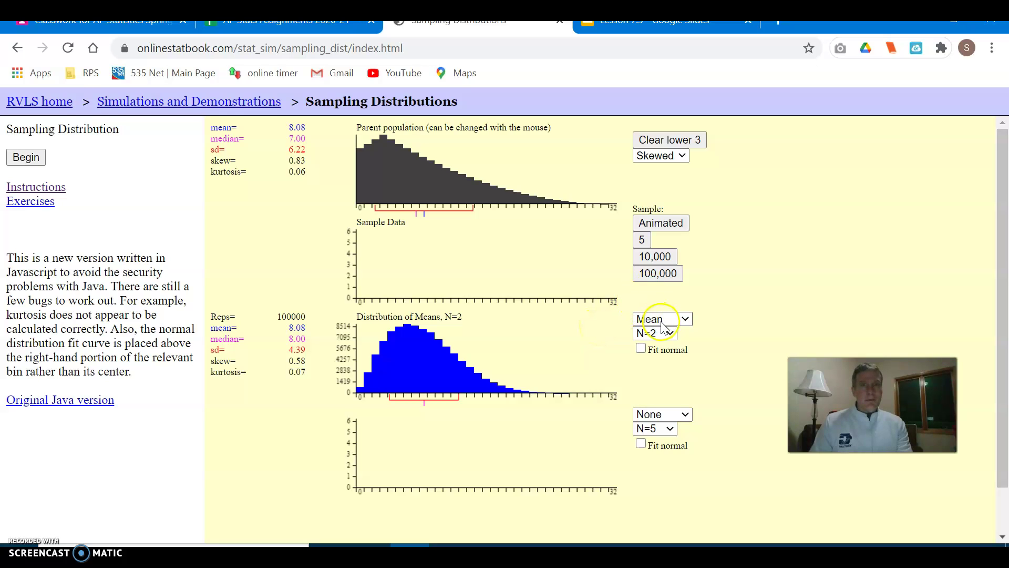
Step: Set N=5 and rerun 100,000 sample means (sd 2.78, skew 0.37) for comparison
click(666, 334)
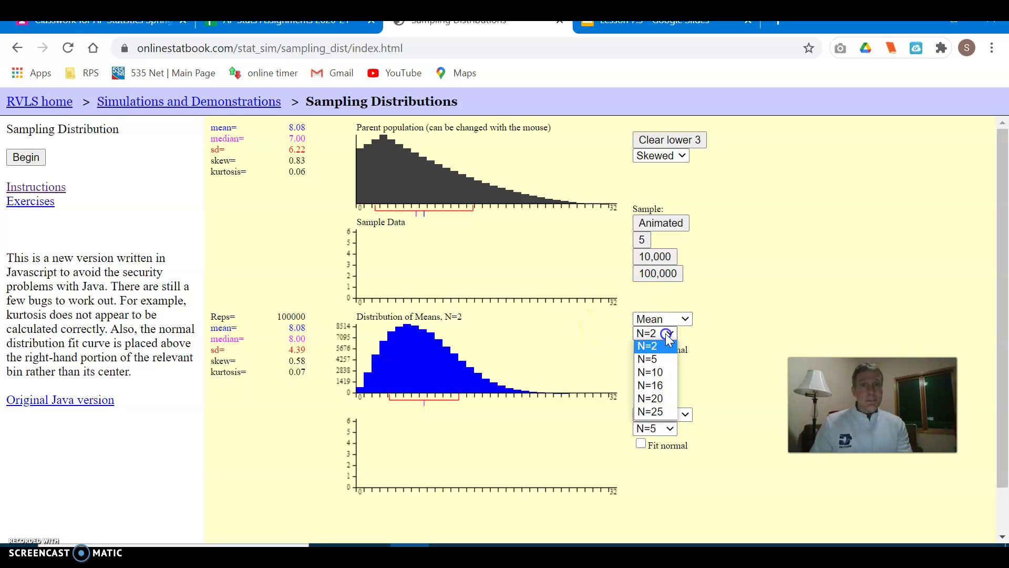
click(651, 359)
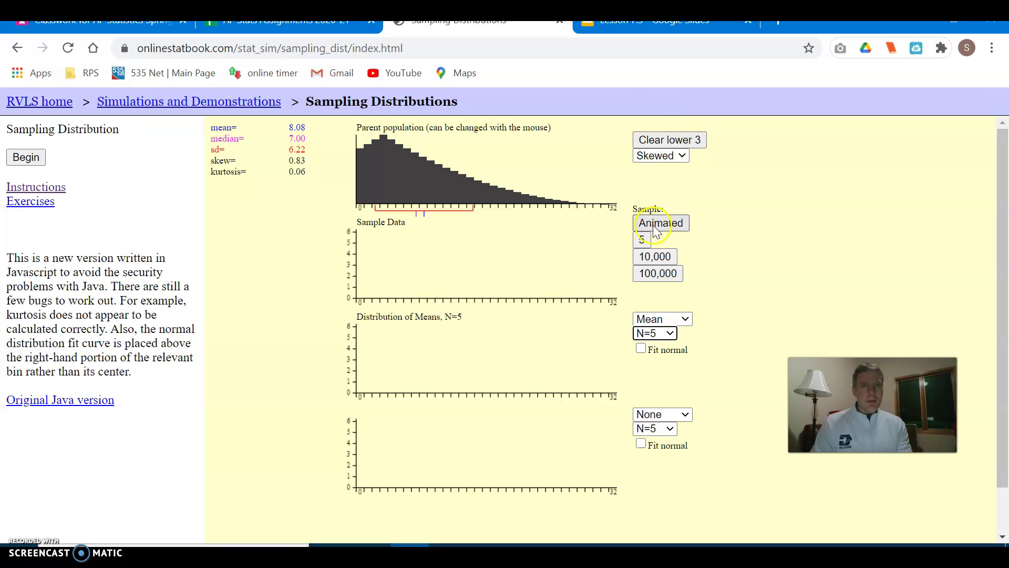
click(658, 275)
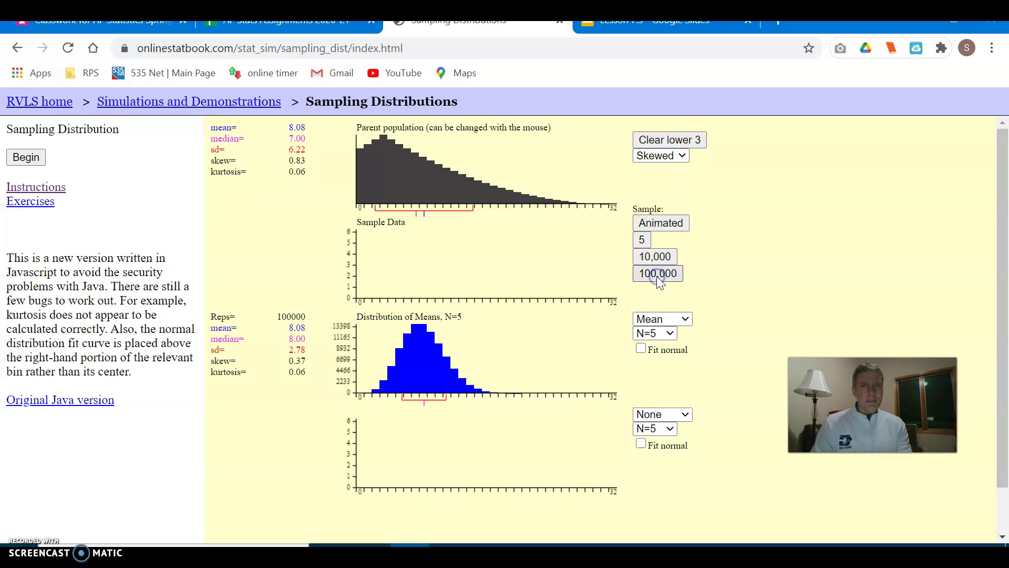
click(667, 333)
Step: Set N=25, run 100,000 means (sd 1.25, skew 0.17) and overlay the fitted normal curve
click(663, 412)
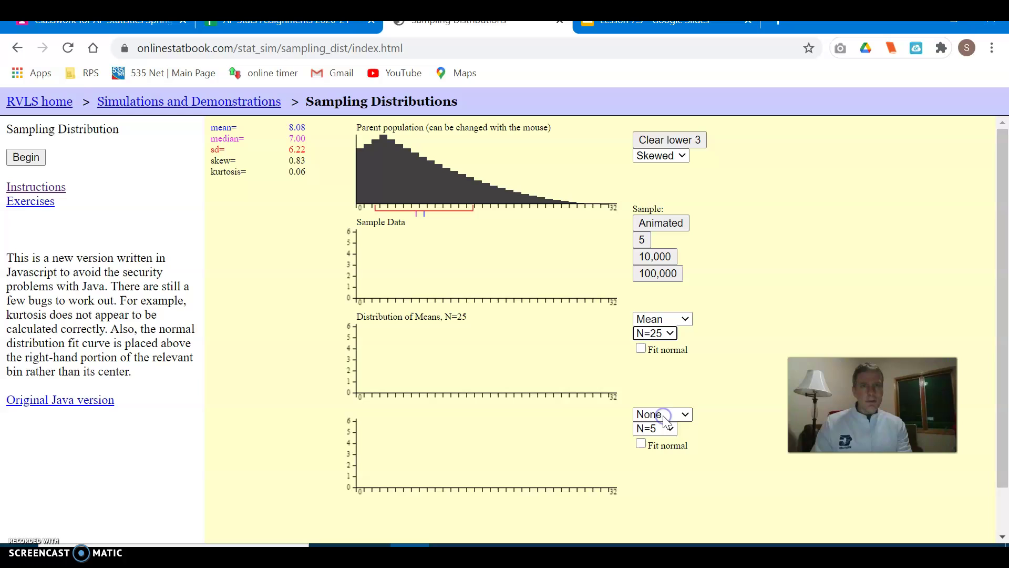
click(669, 274)
click(659, 274)
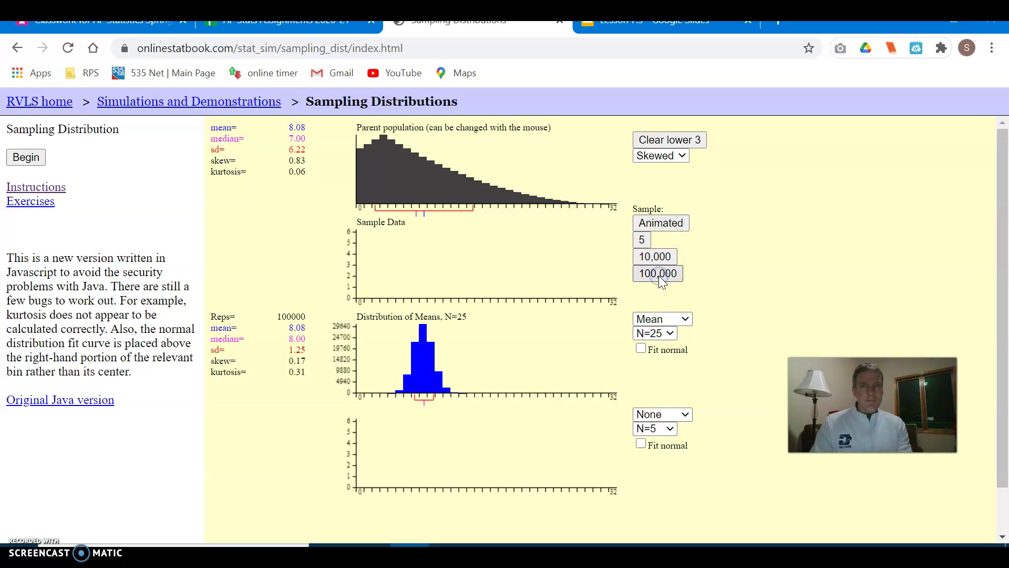
click(640, 347)
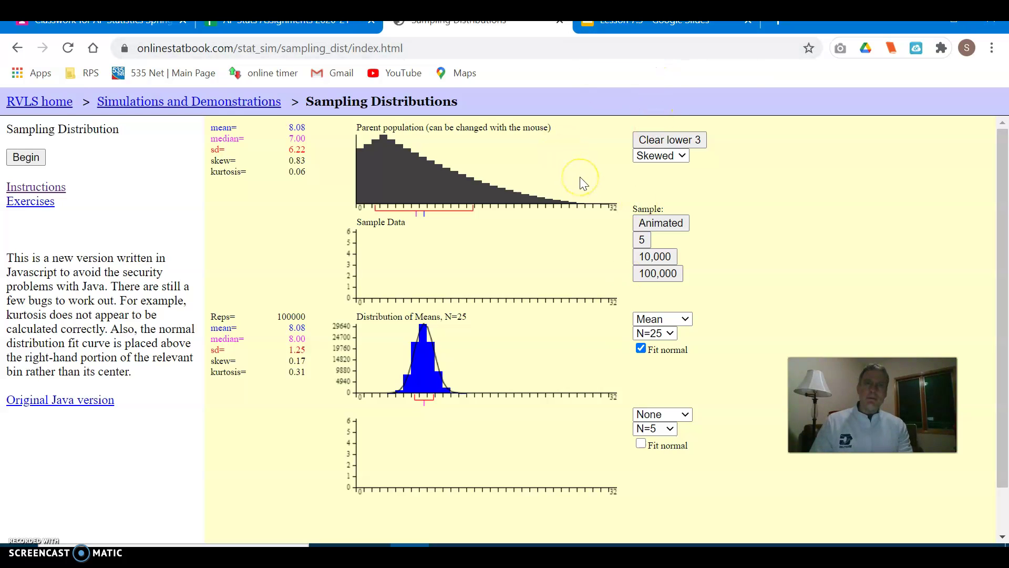
click(675, 157)
Step: Switch the parent population to uniform with sample size N=5
click(673, 181)
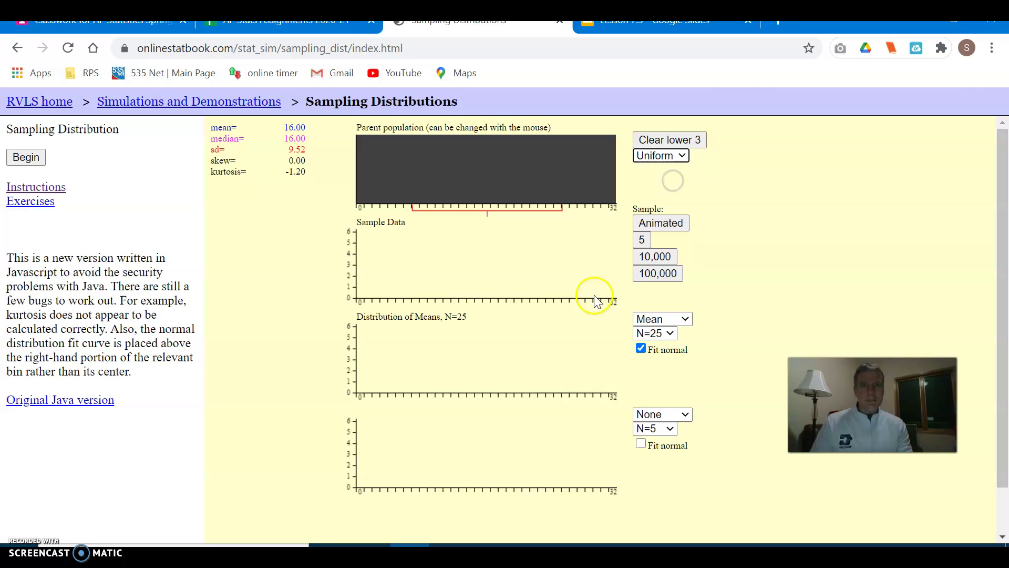
click(668, 333)
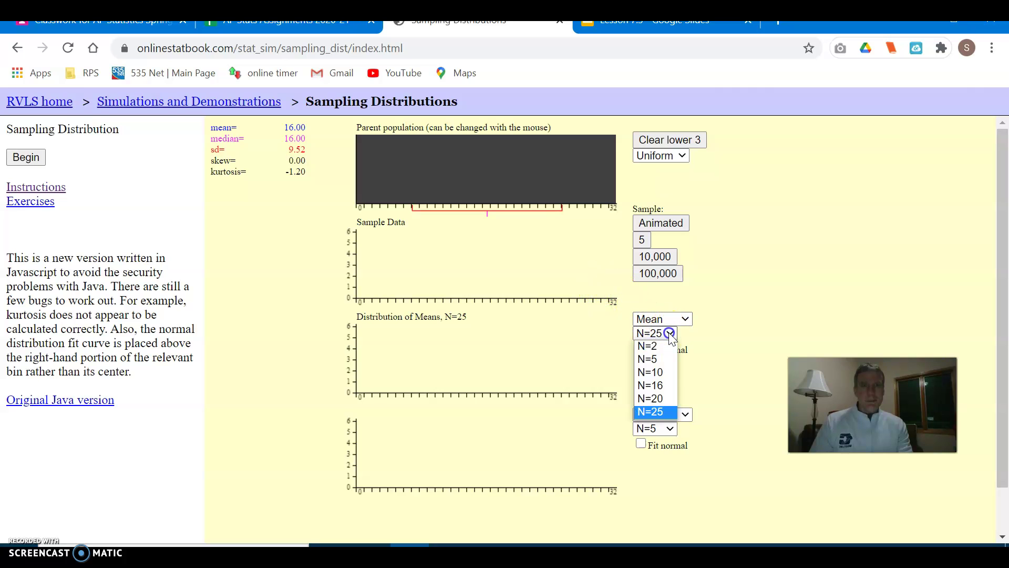
click(664, 359)
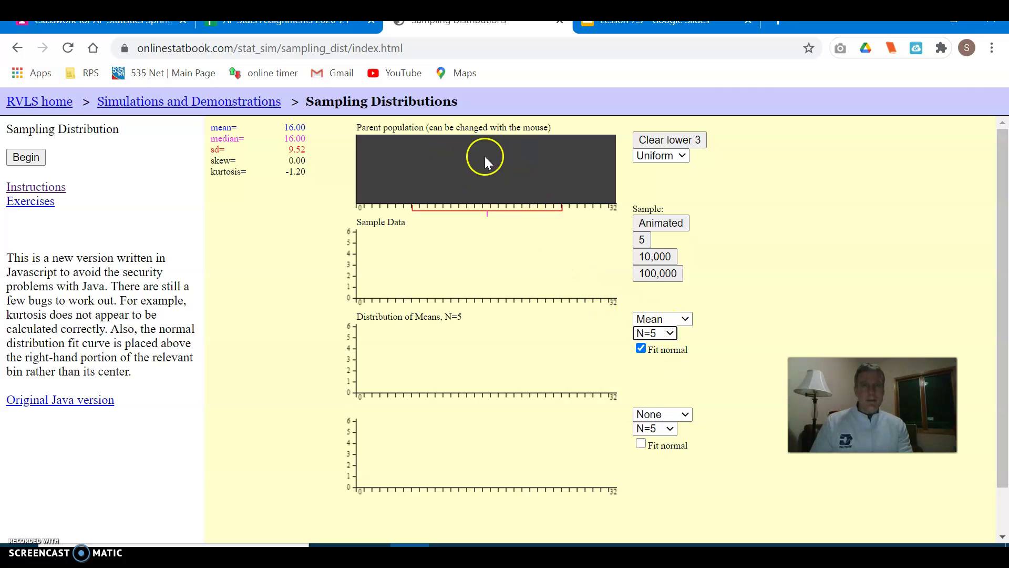
Step: Draw several animated N=5 samples, clear, then run 100,000 means (mean 16.01, sd 4.25)
click(656, 223)
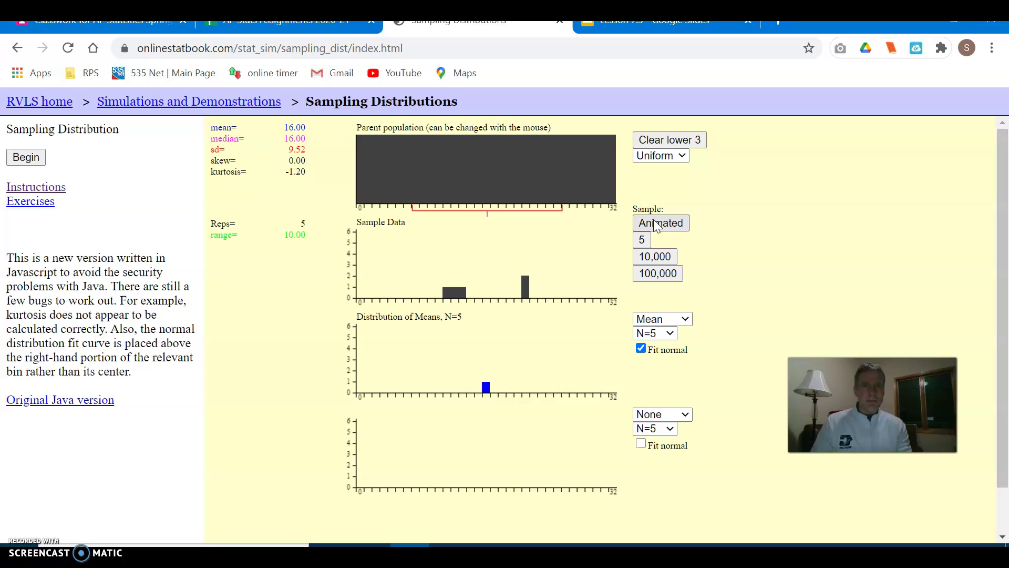
click(656, 223)
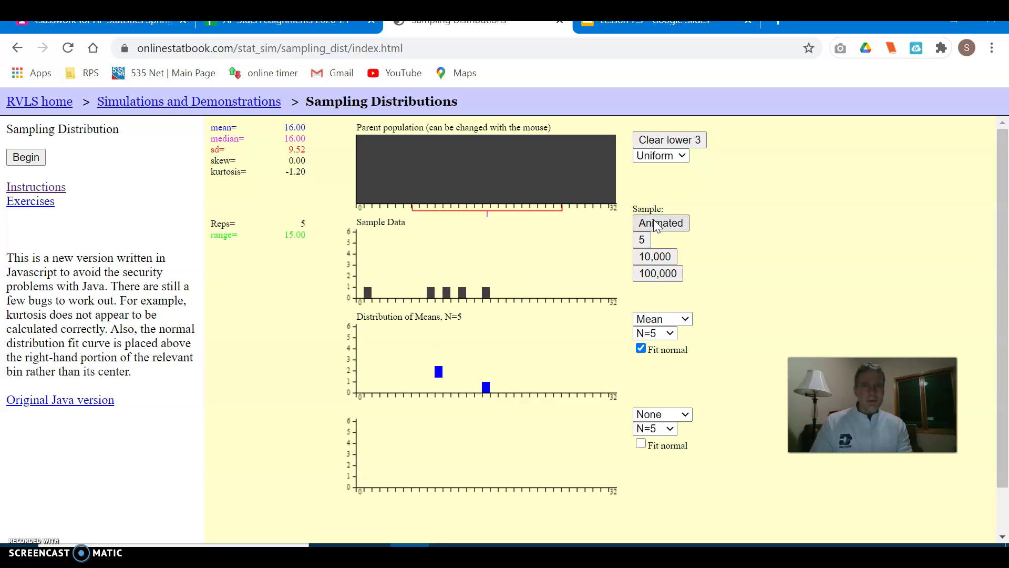
click(656, 224)
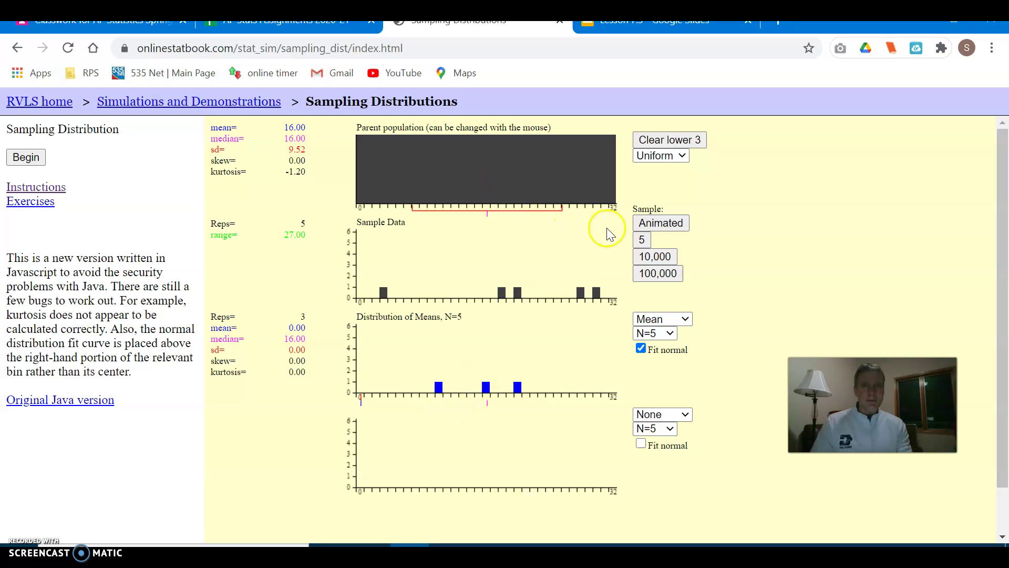
click(647, 230)
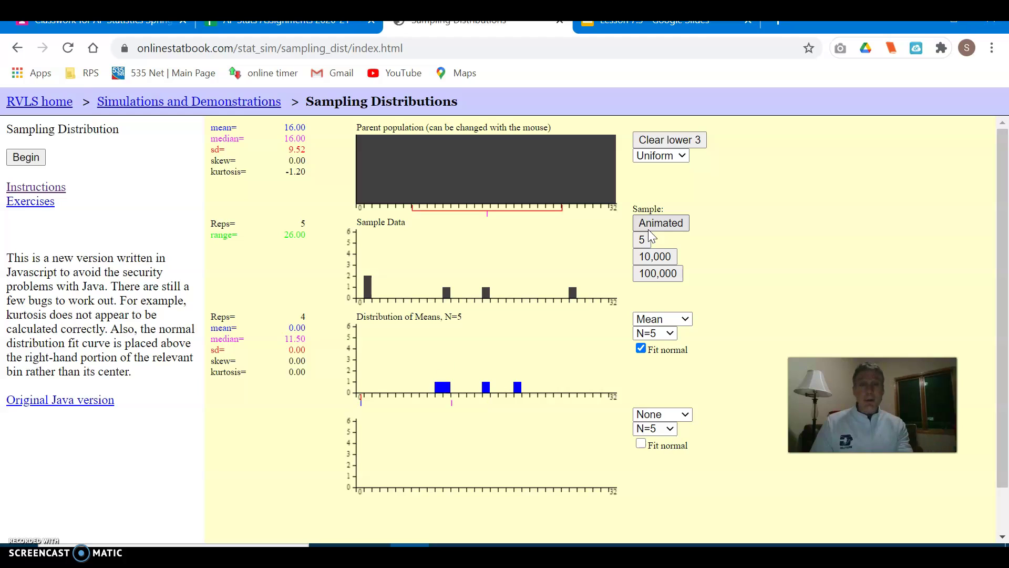
click(656, 226)
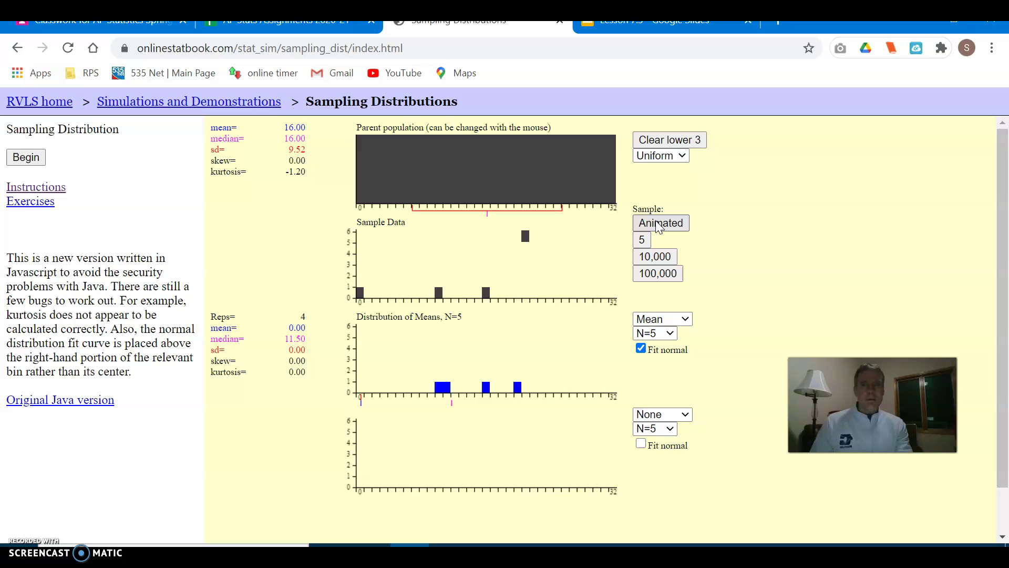
click(690, 139)
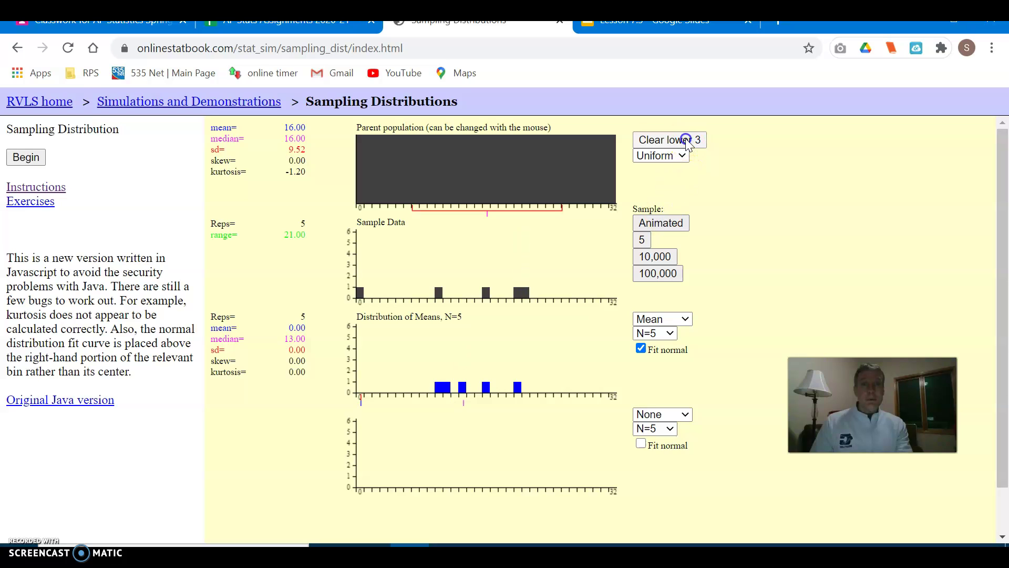
click(665, 256)
click(660, 276)
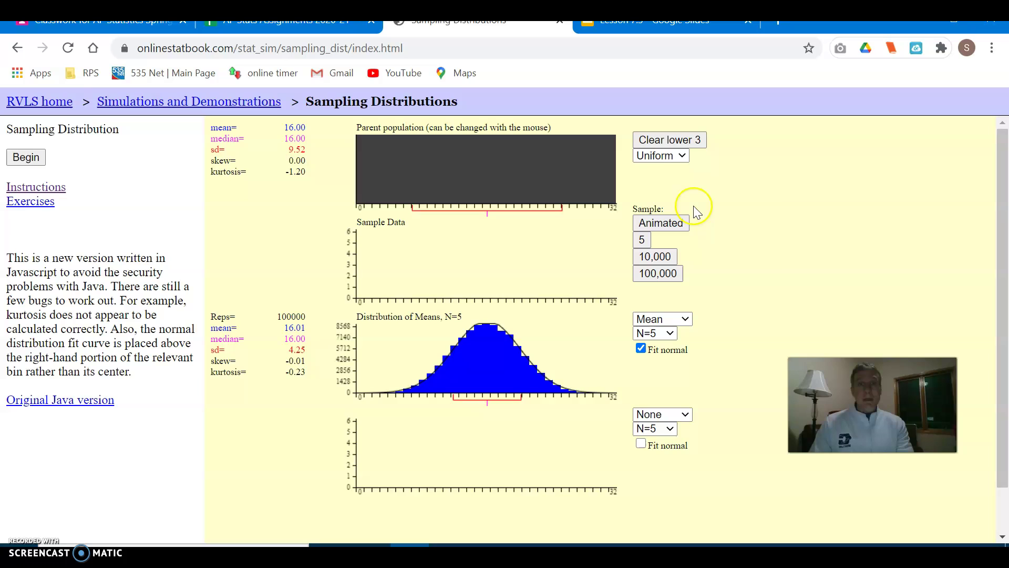
Step: Clear the sample means and switch the parent population to Custom
click(686, 140)
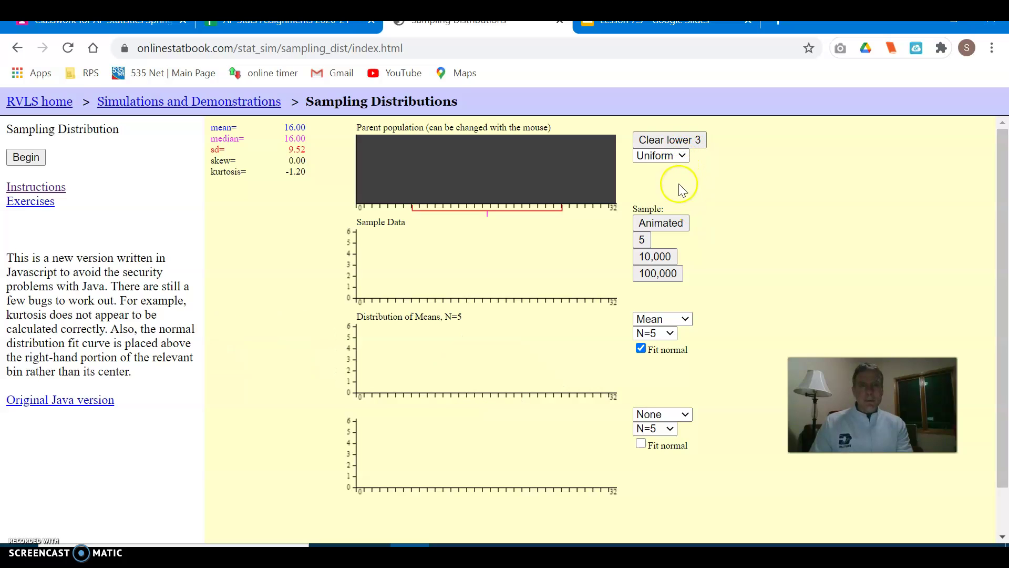
click(679, 156)
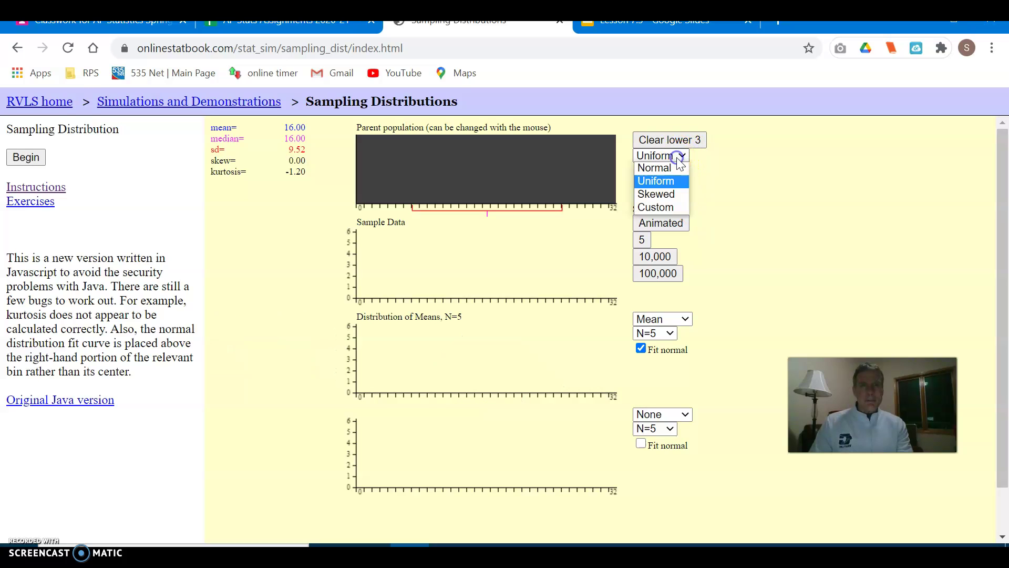
click(668, 207)
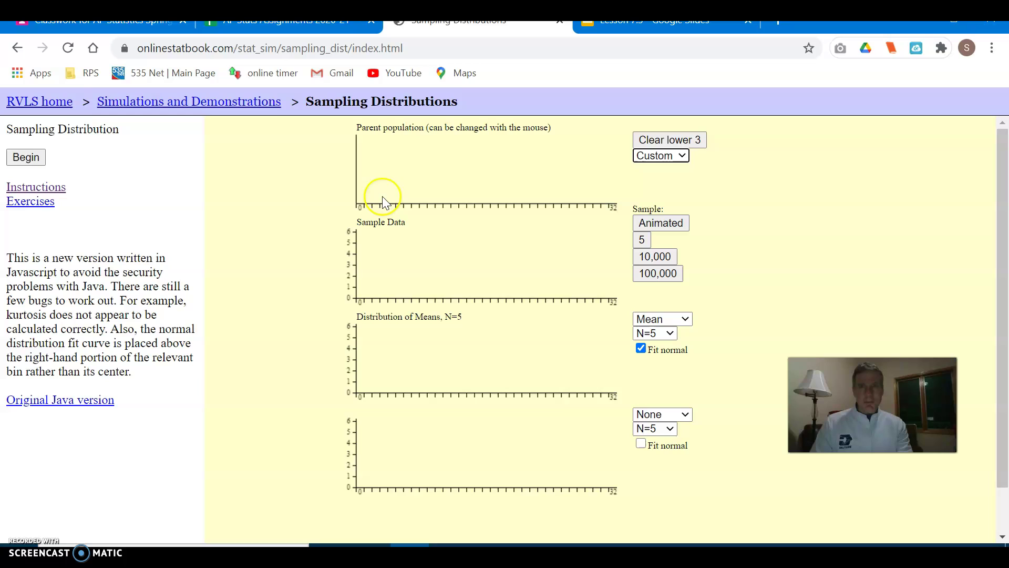
Step: Draw tall bars near 0 and small scattered bars to the right (mean 5.35, sd 8.74)
click(360, 140)
drag(360, 140, 379, 203)
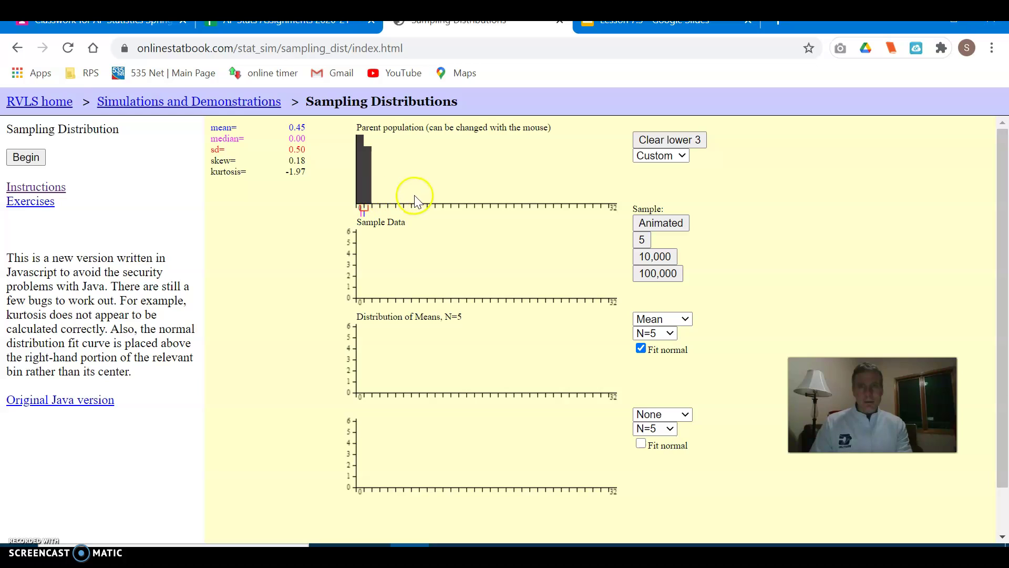
click(467, 202)
click(461, 199)
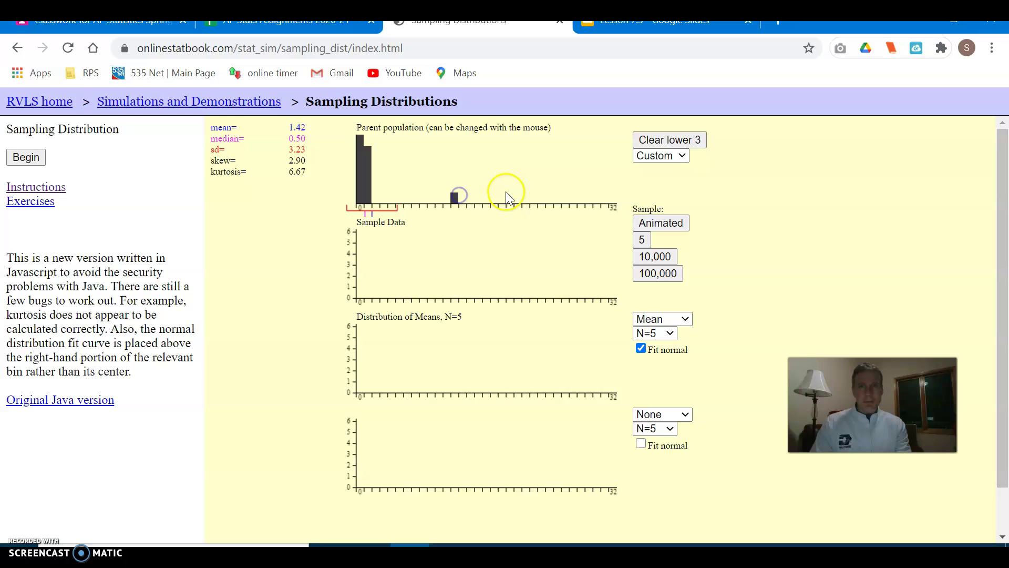
drag(517, 198, 529, 198)
click(582, 199)
click(380, 196)
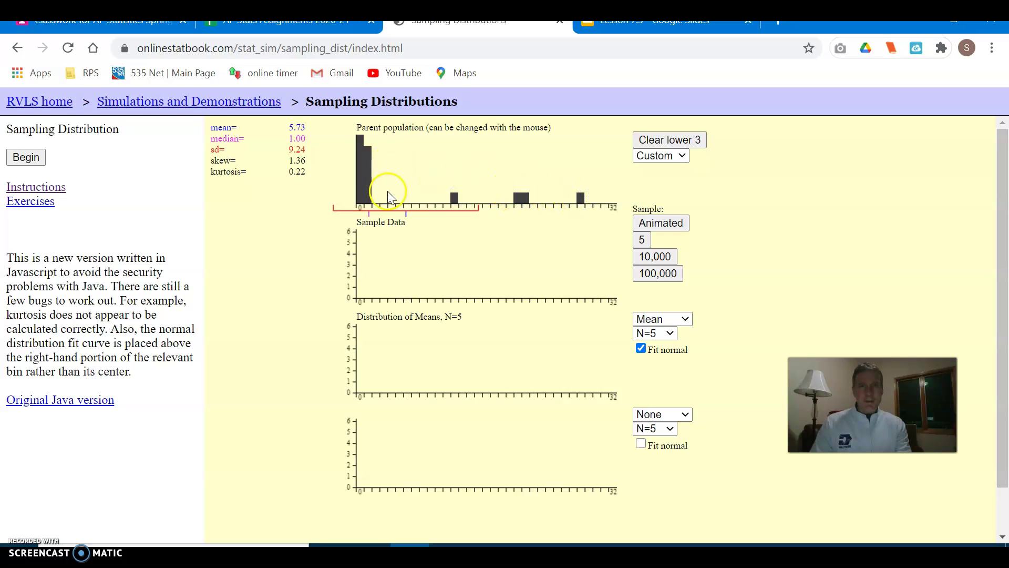
drag(380, 196, 387, 197)
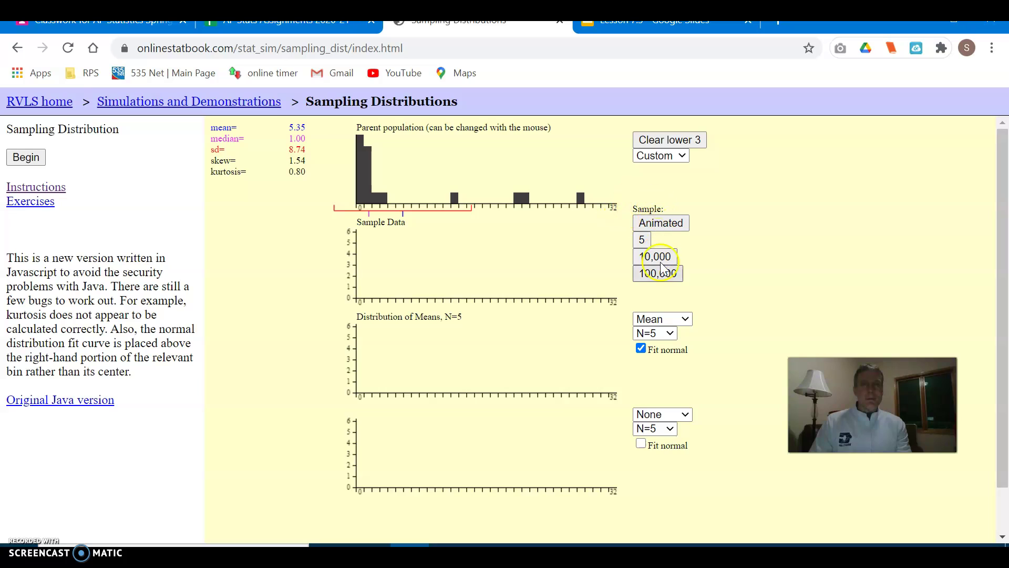
Step: Run 100,000 custom-population means at N=2, N=5 (sd 3.91) and N=10 (sd 2.77, skew 0.50)
click(672, 335)
click(667, 345)
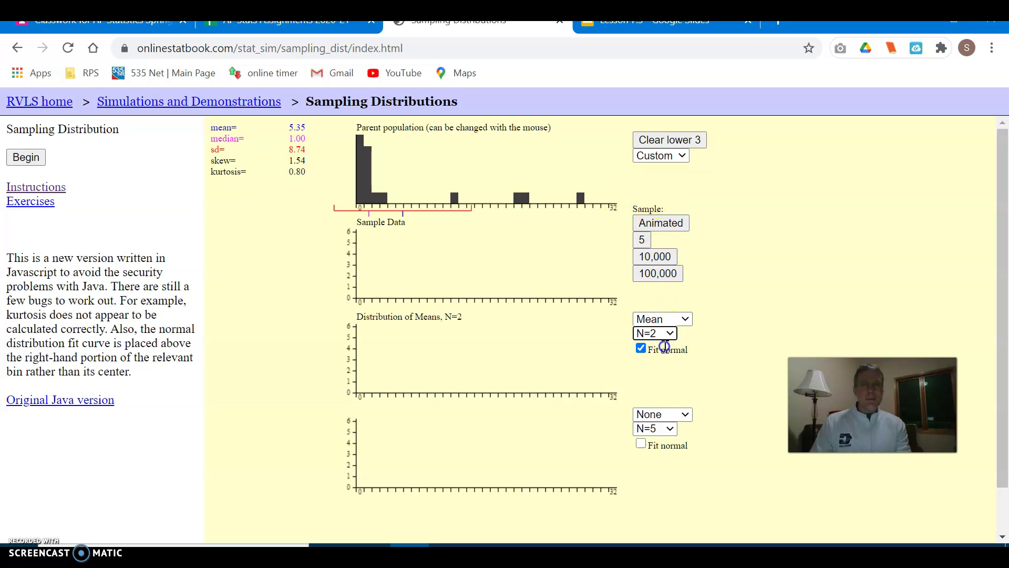
click(661, 275)
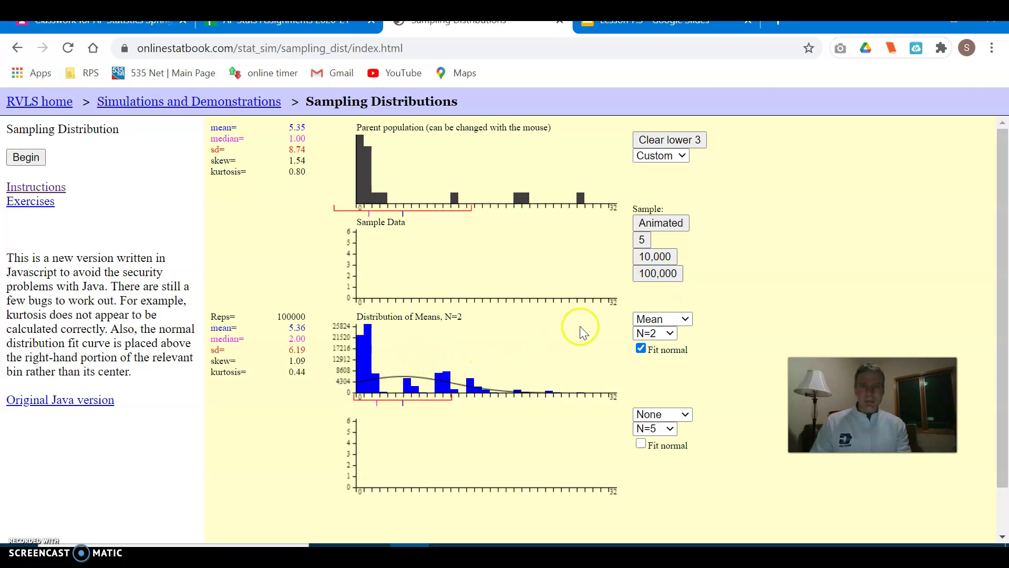
click(670, 334)
click(660, 358)
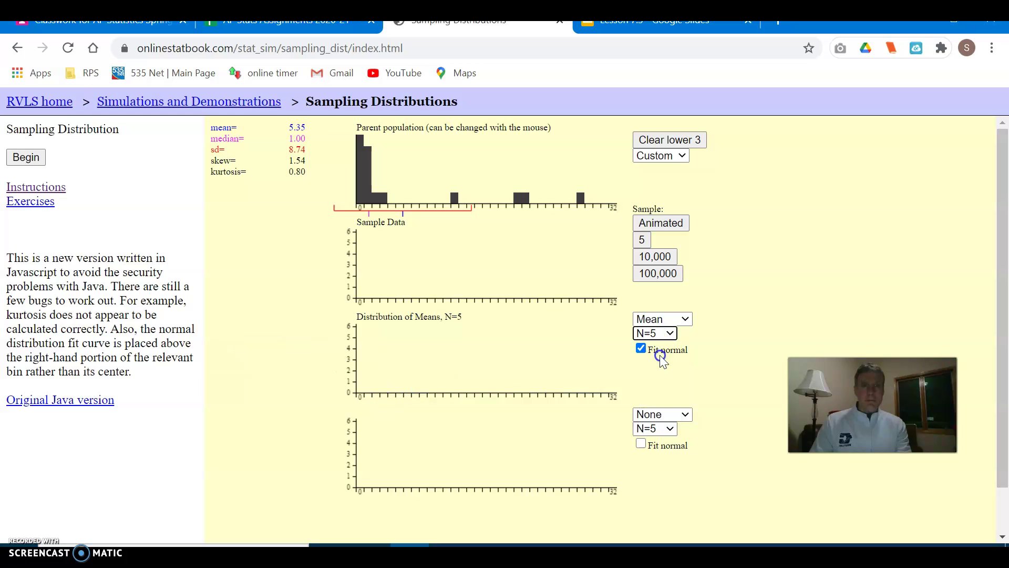
click(658, 273)
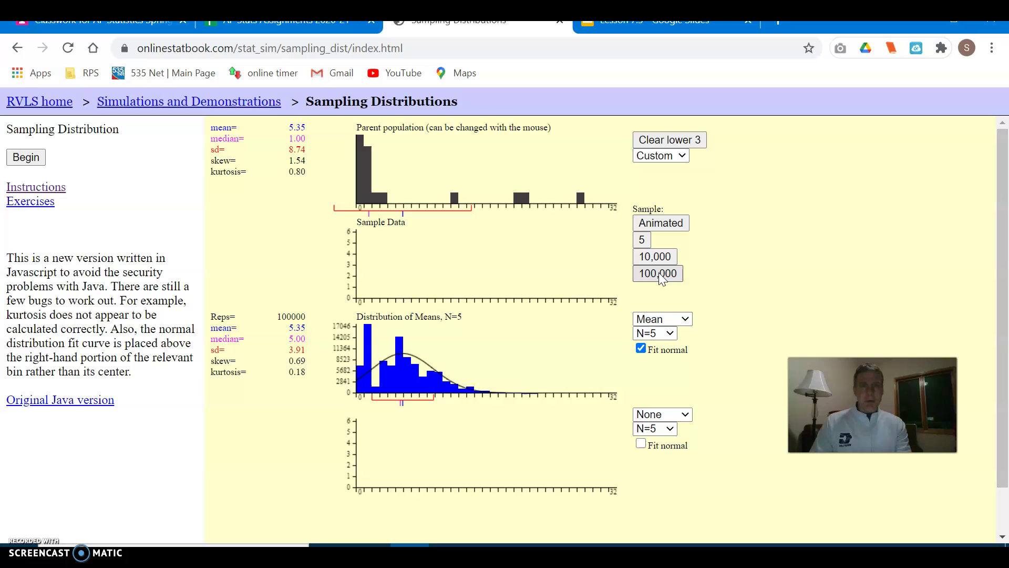
click(374, 375)
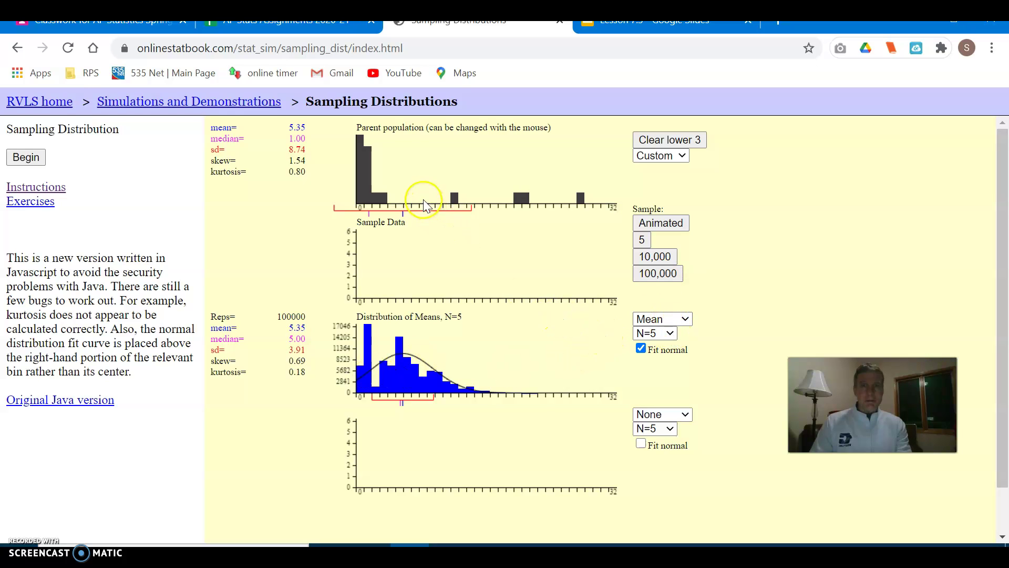
click(669, 333)
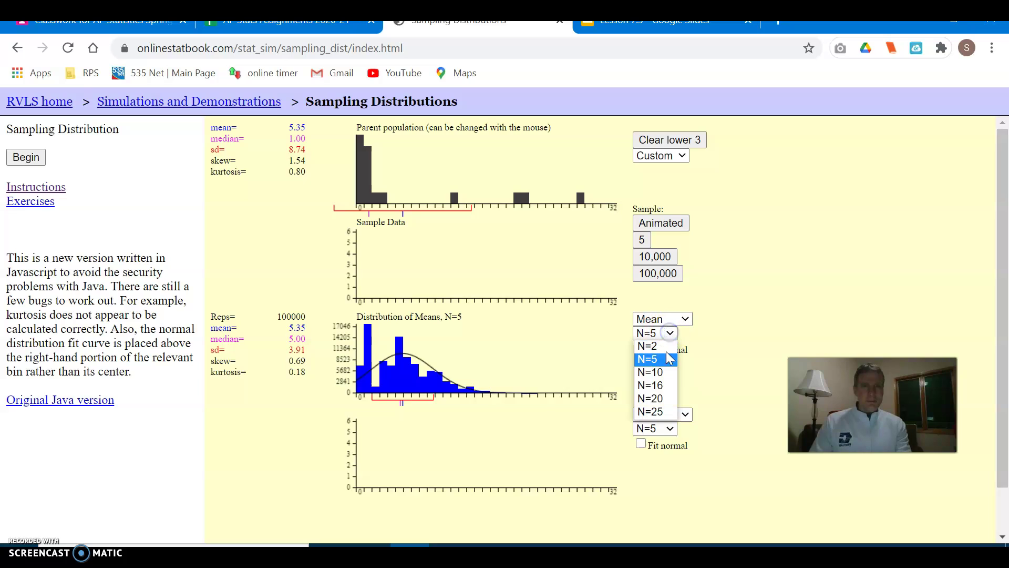
click(664, 371)
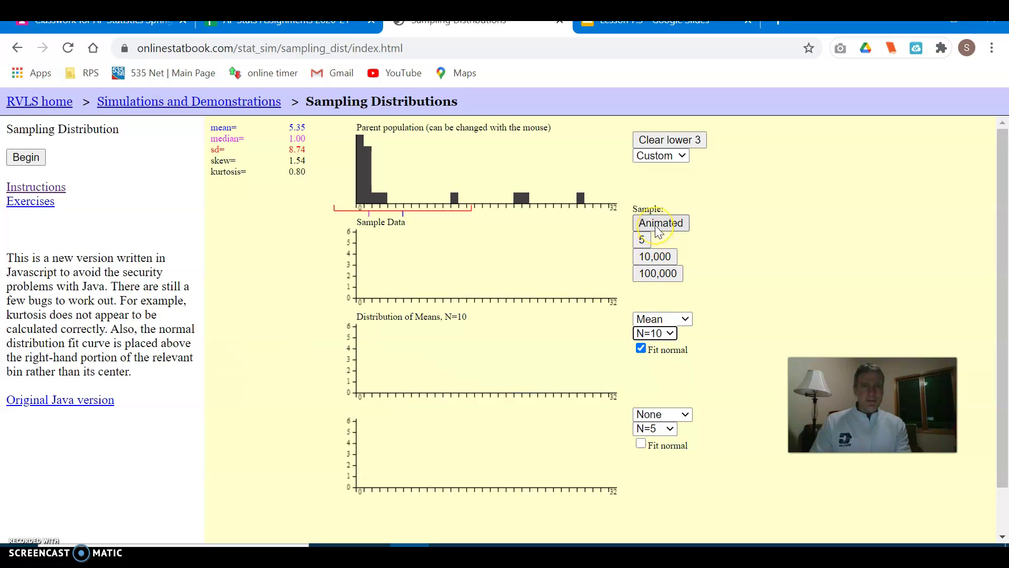
click(659, 273)
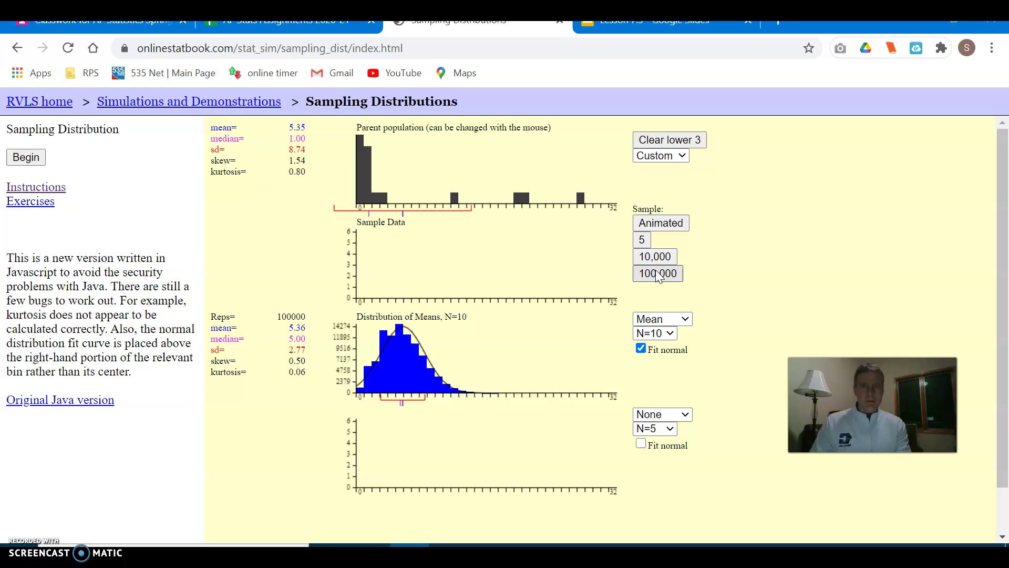
Step: Run 100,000 sample means at N=16 and then at N=20
click(670, 336)
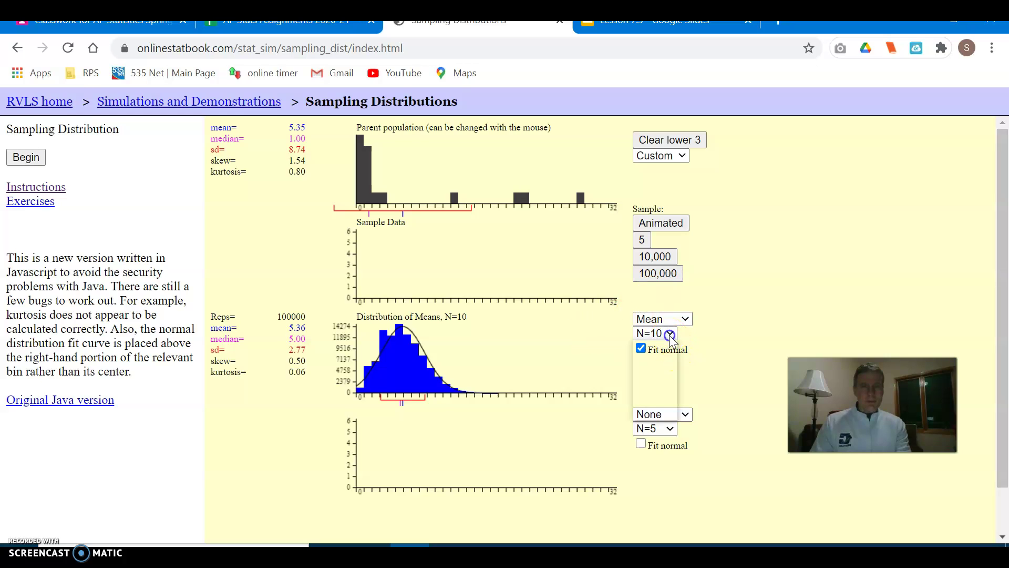
click(660, 382)
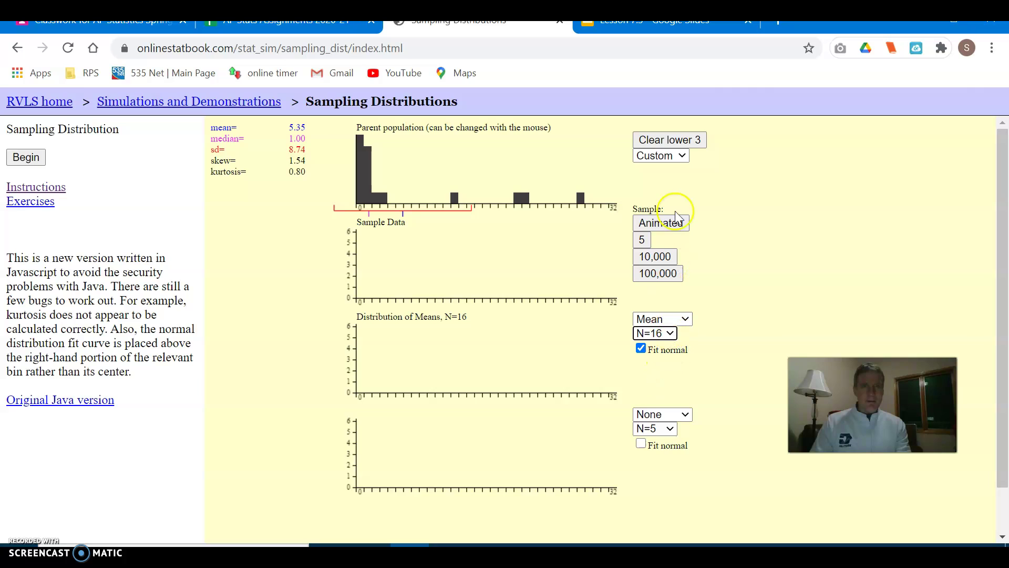
click(657, 274)
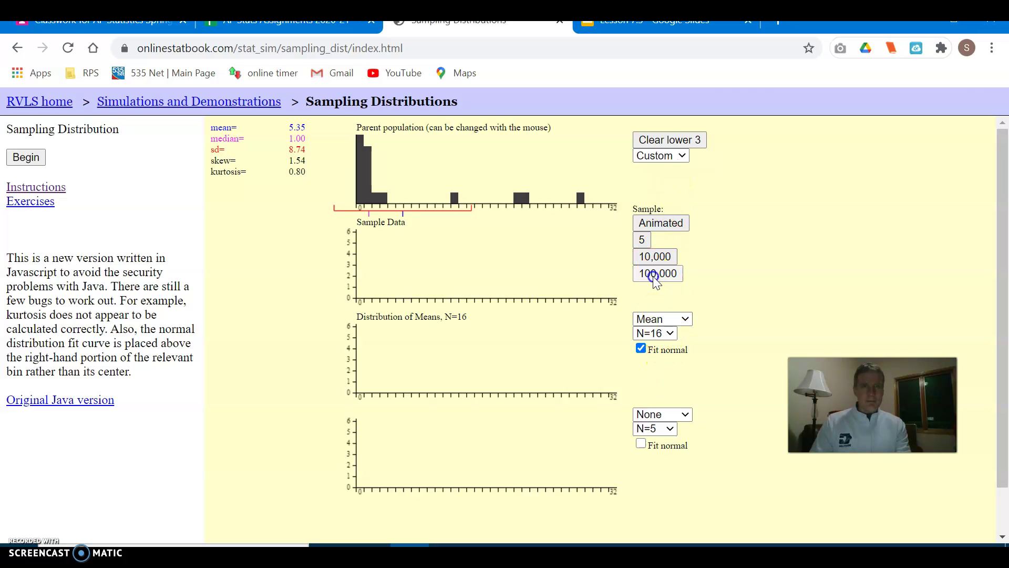
click(670, 327)
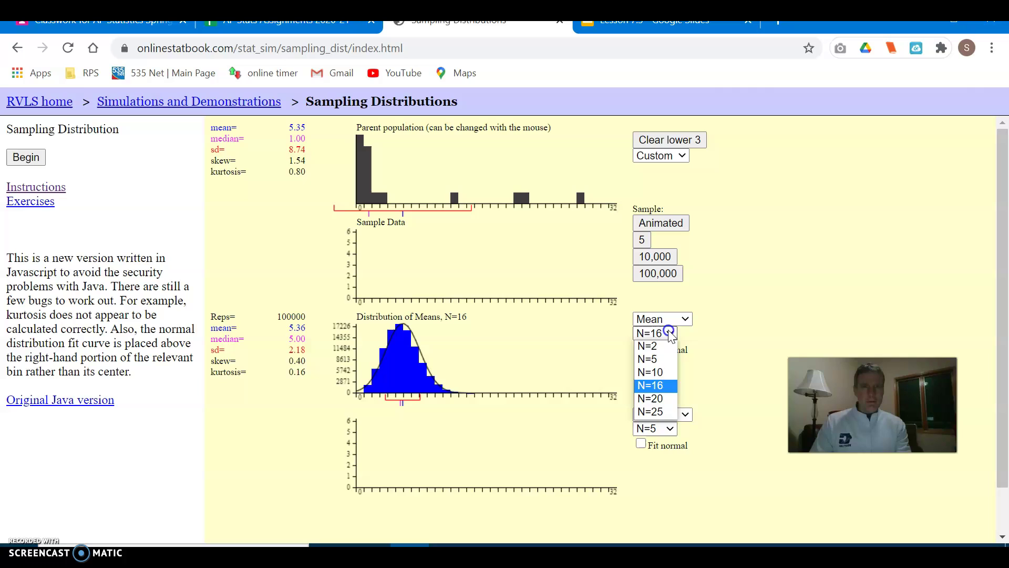
click(669, 397)
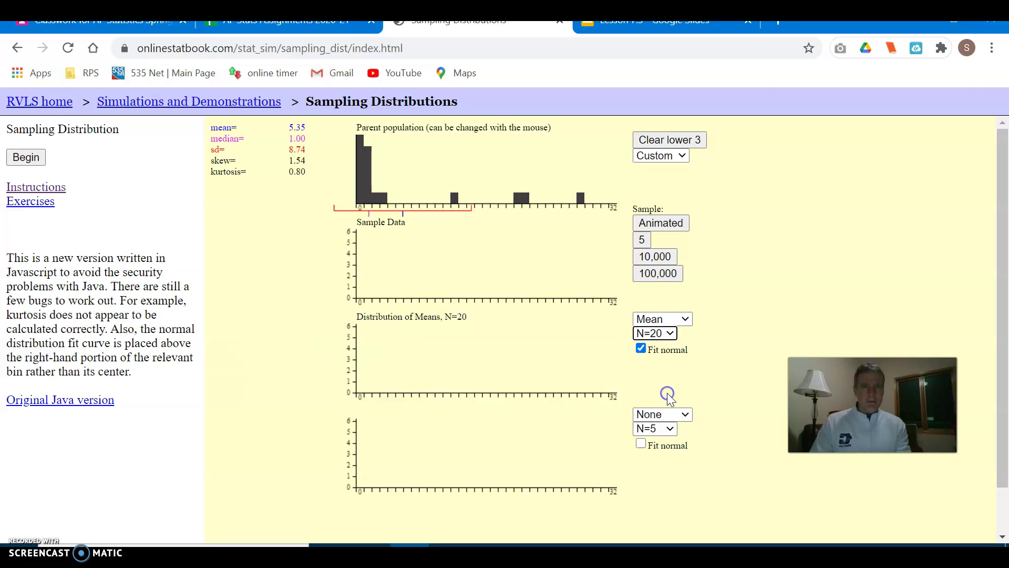
click(659, 273)
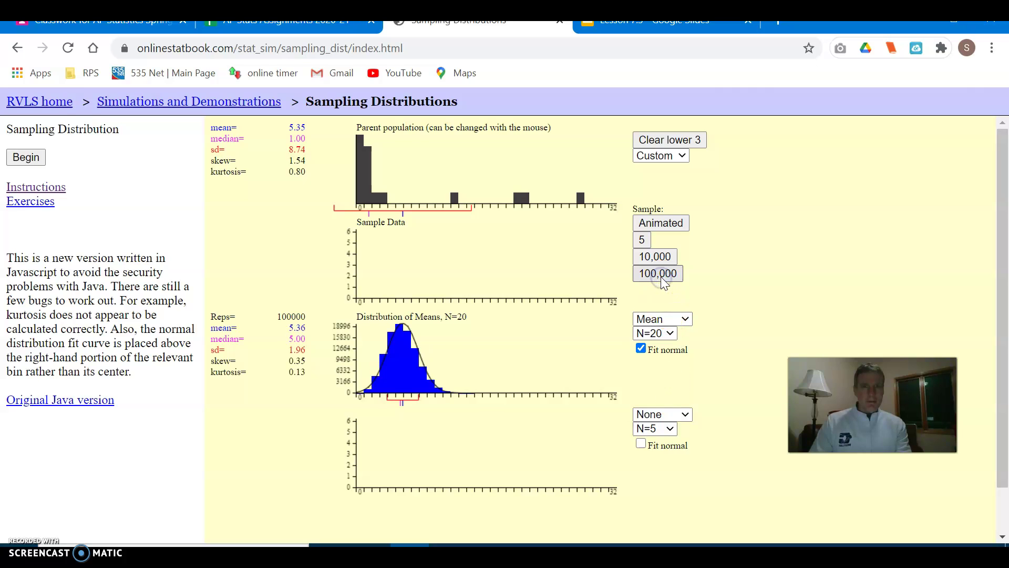
Step: Run 100,000 means at N=25, then present the Lesson 7.3 slides from slide 13
click(671, 333)
click(668, 417)
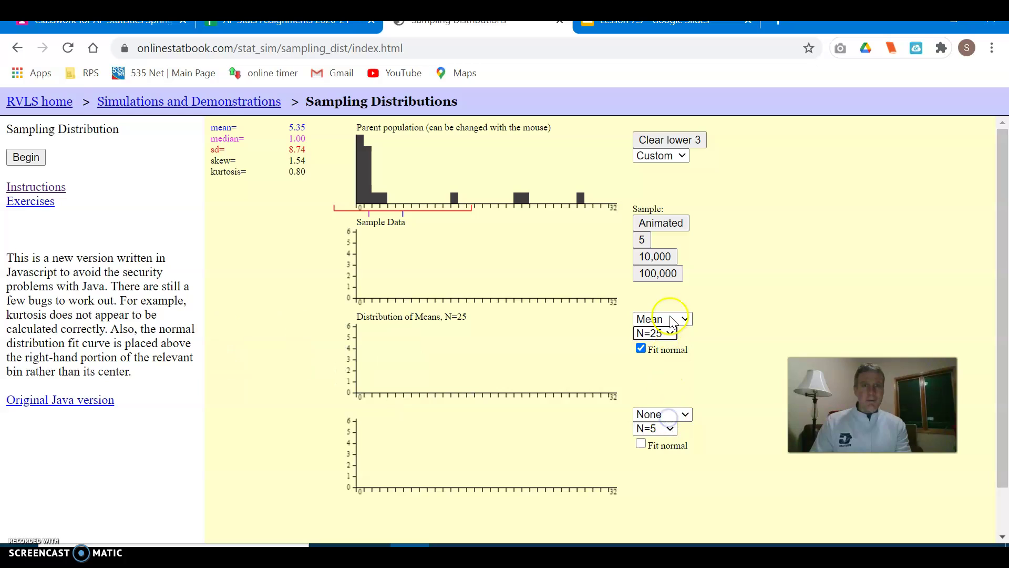
click(670, 274)
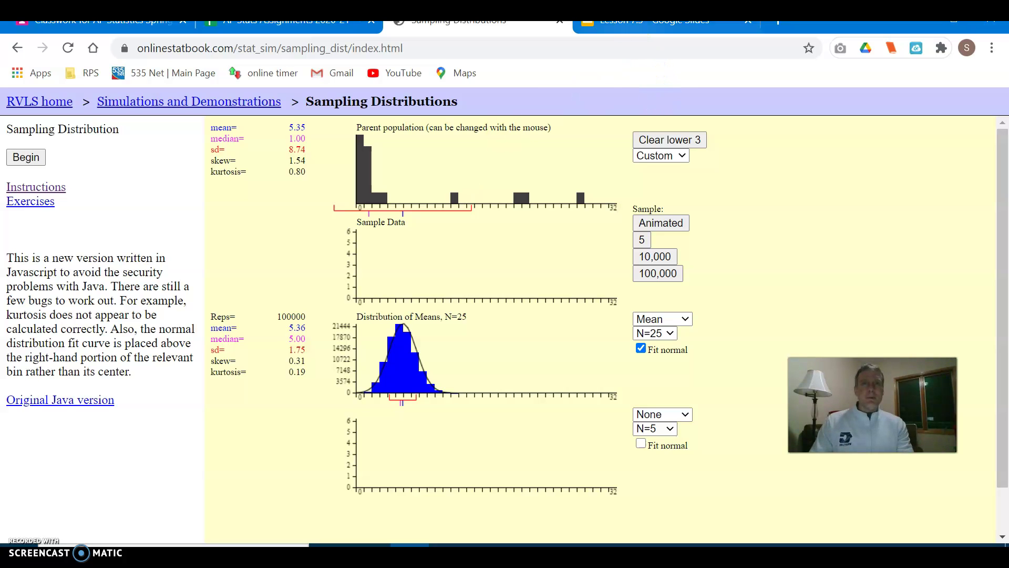
click(626, 24)
click(795, 114)
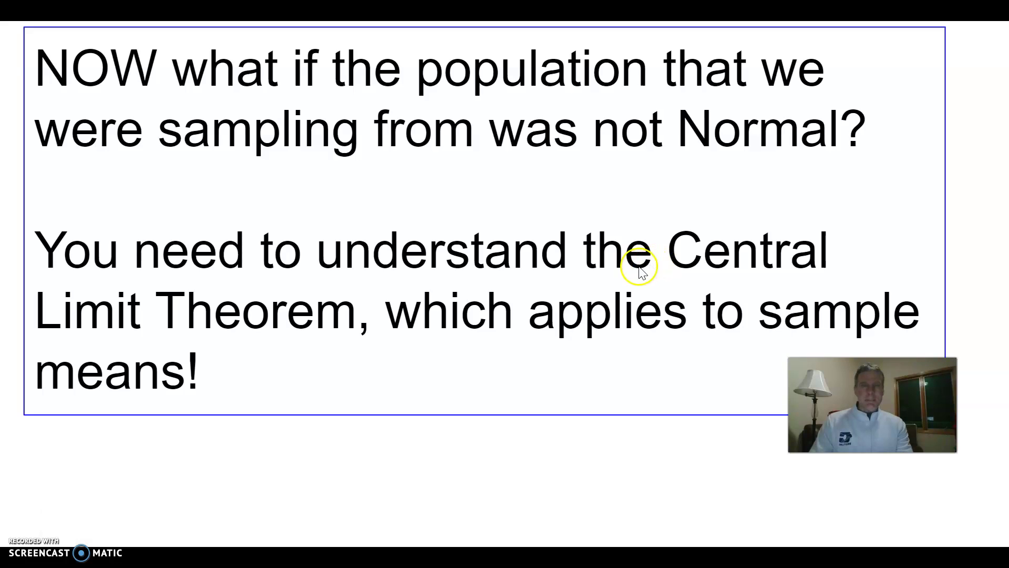
Step: Advance past the right-skewed and n = 5 slides to slide 16 on n = 25 means
click(619, 346)
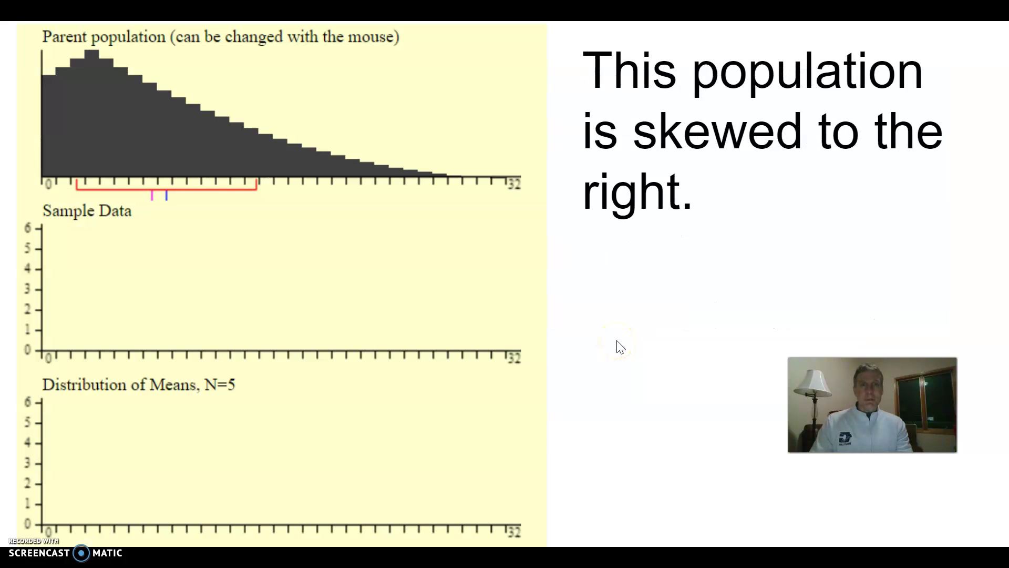
click(688, 155)
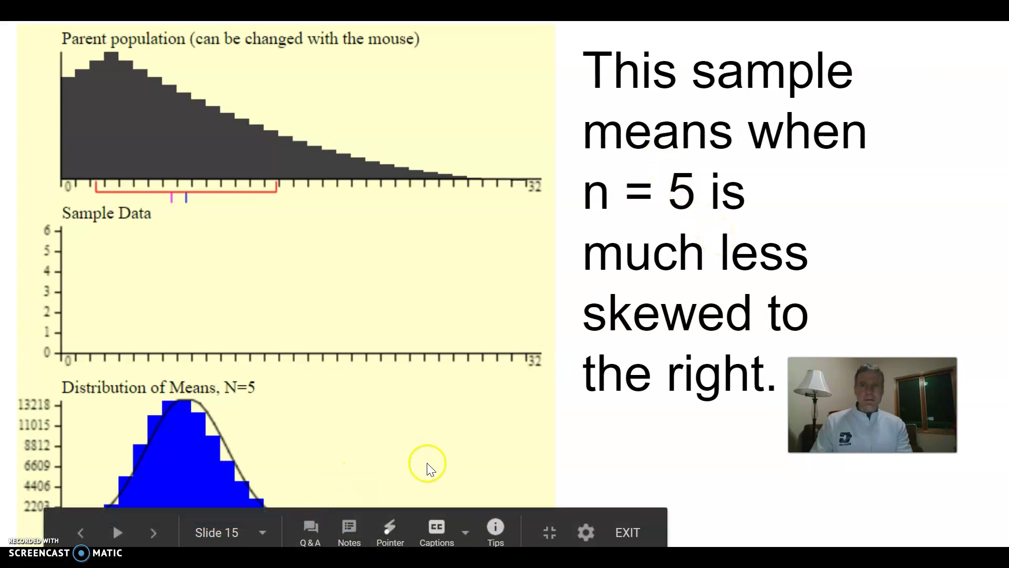
click(647, 424)
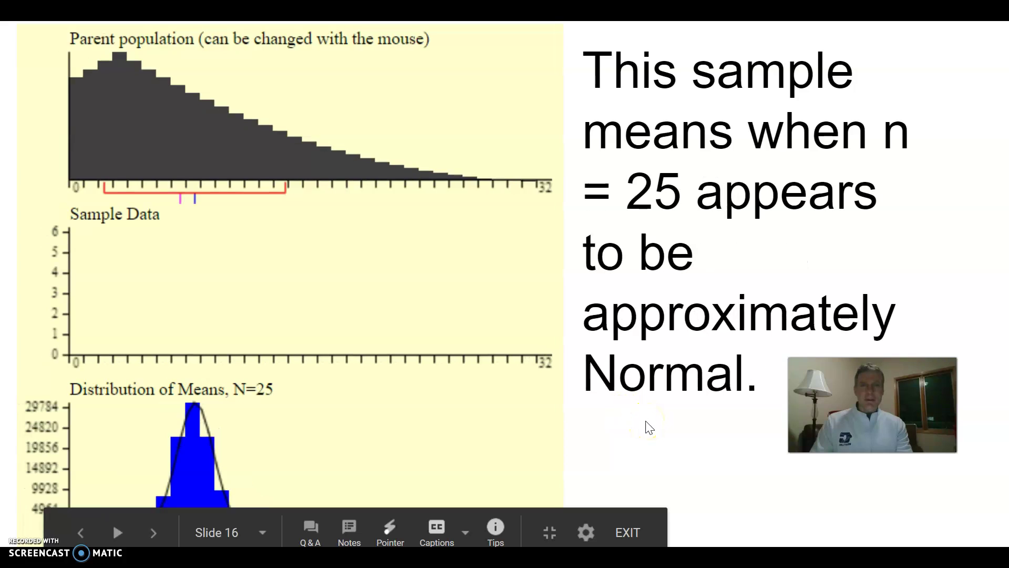